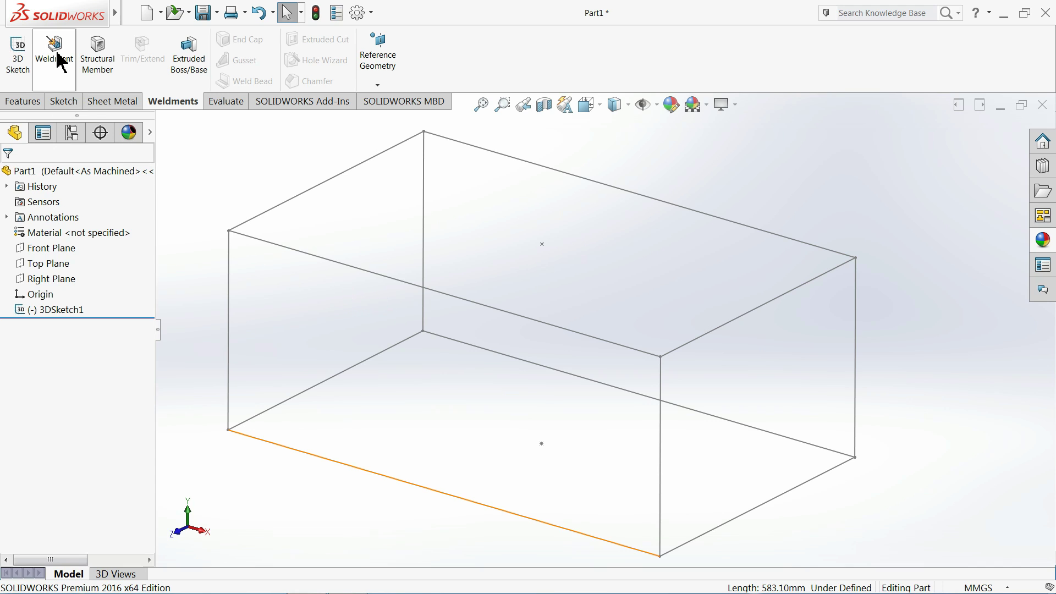
# Step: Start a structural member with iso standard and square tube type, and browse sizes without choosing one
pyautogui.click(97, 74)
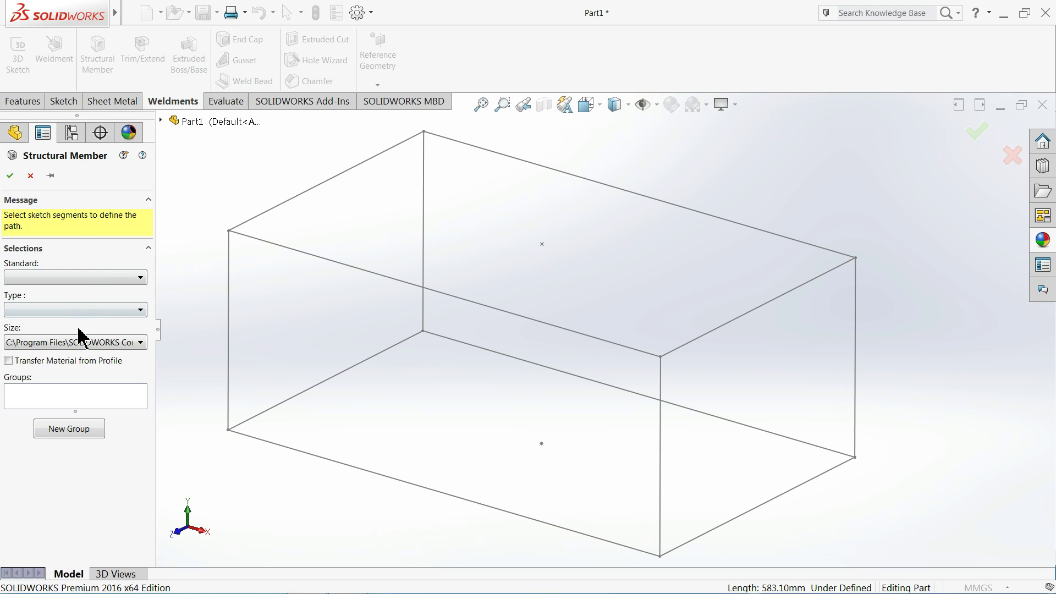
pyautogui.click(47, 278)
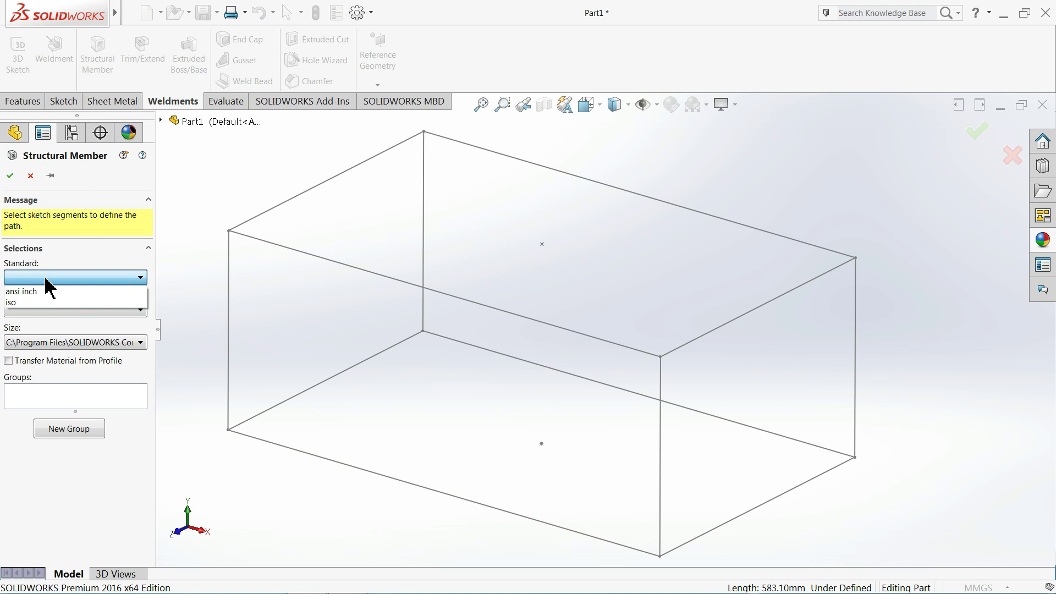
pyautogui.click(30, 302)
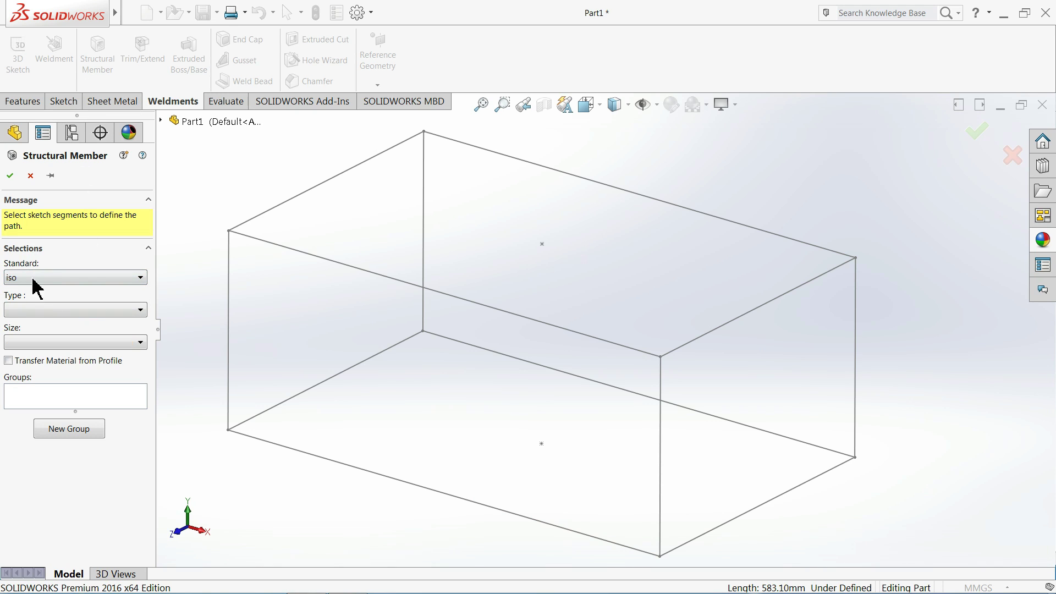
pyautogui.click(30, 311)
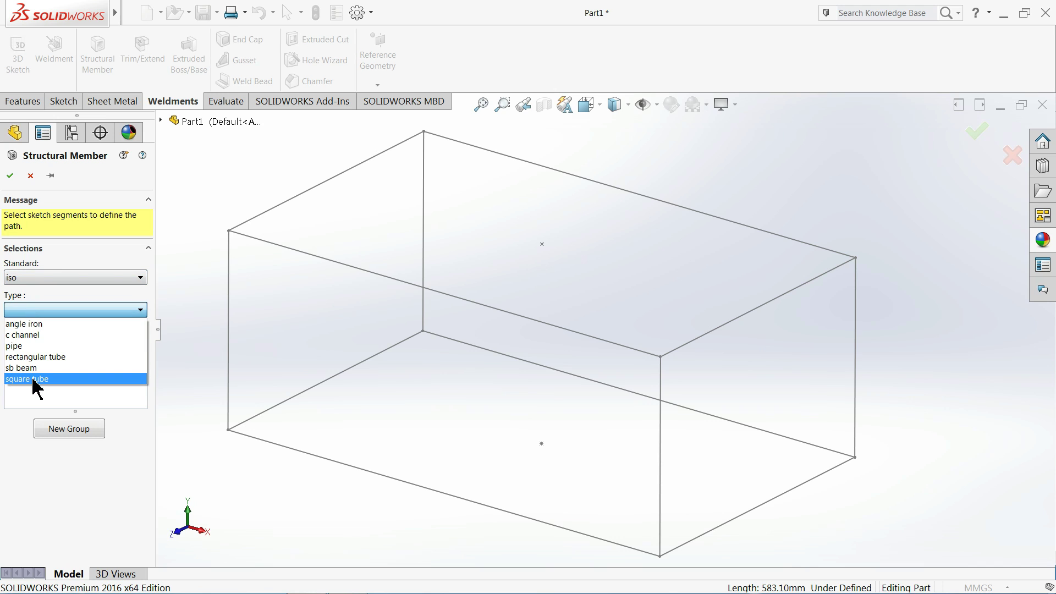
pyautogui.click(33, 380)
pyautogui.click(52, 344)
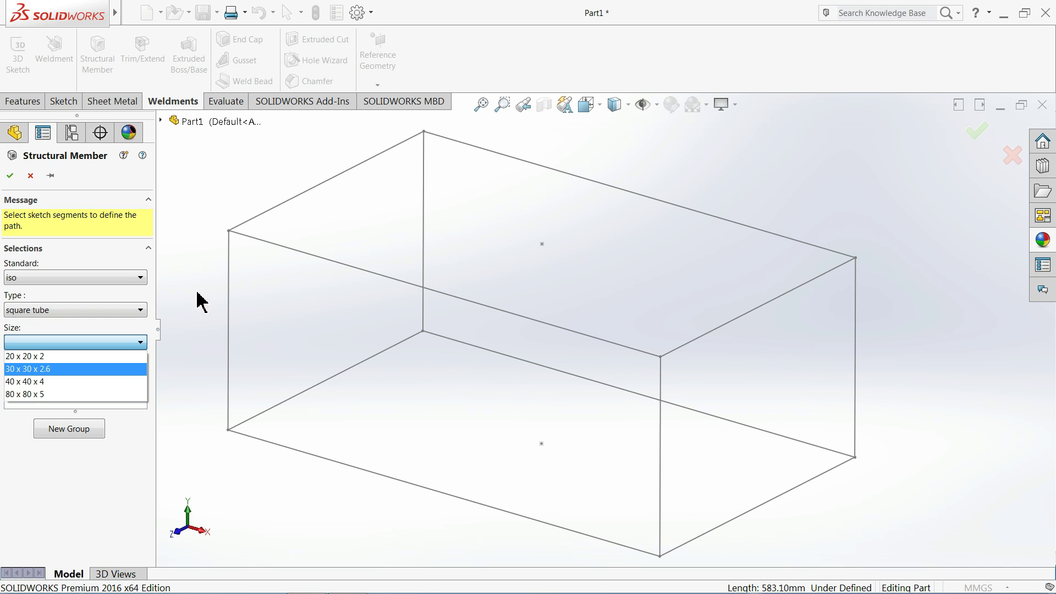
pyautogui.click(32, 184)
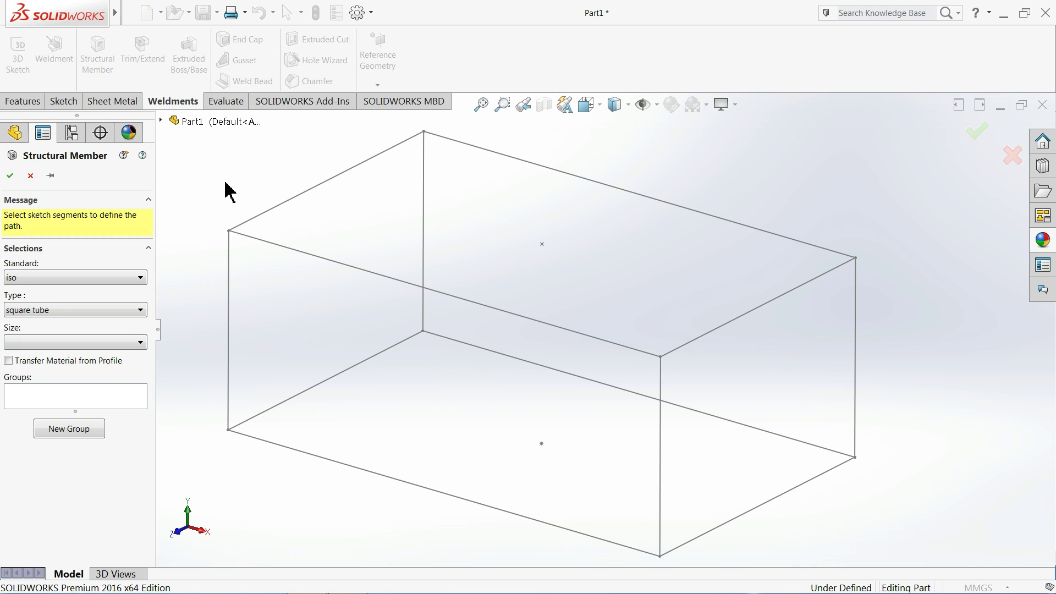
# Step: Cancel the structural member and create a new part document
pyautogui.click(1011, 157)
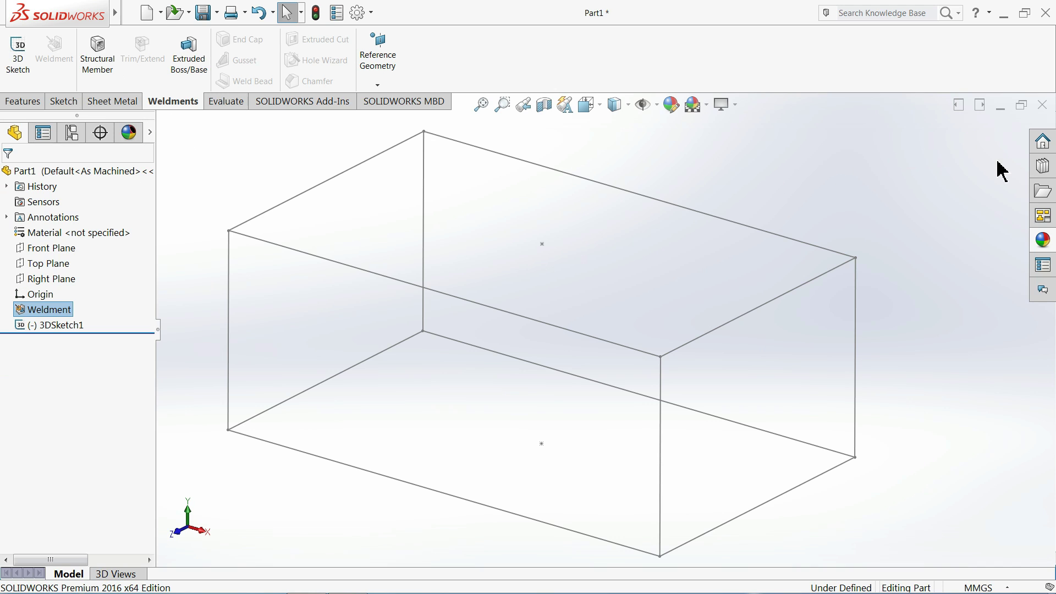
pyautogui.click(160, 12)
pyautogui.click(169, 32)
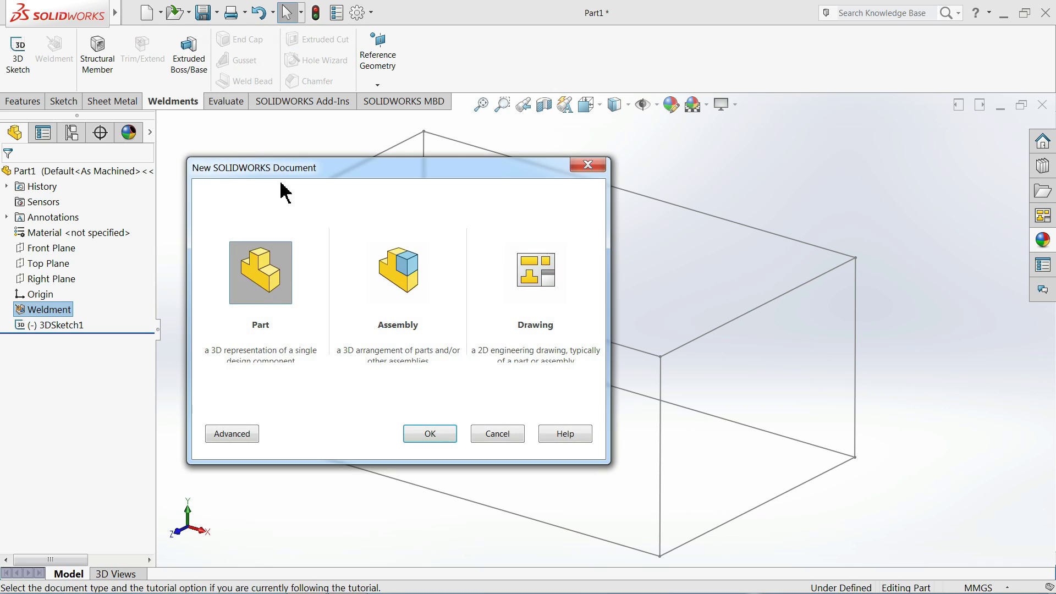
pyautogui.doubleClick(273, 303)
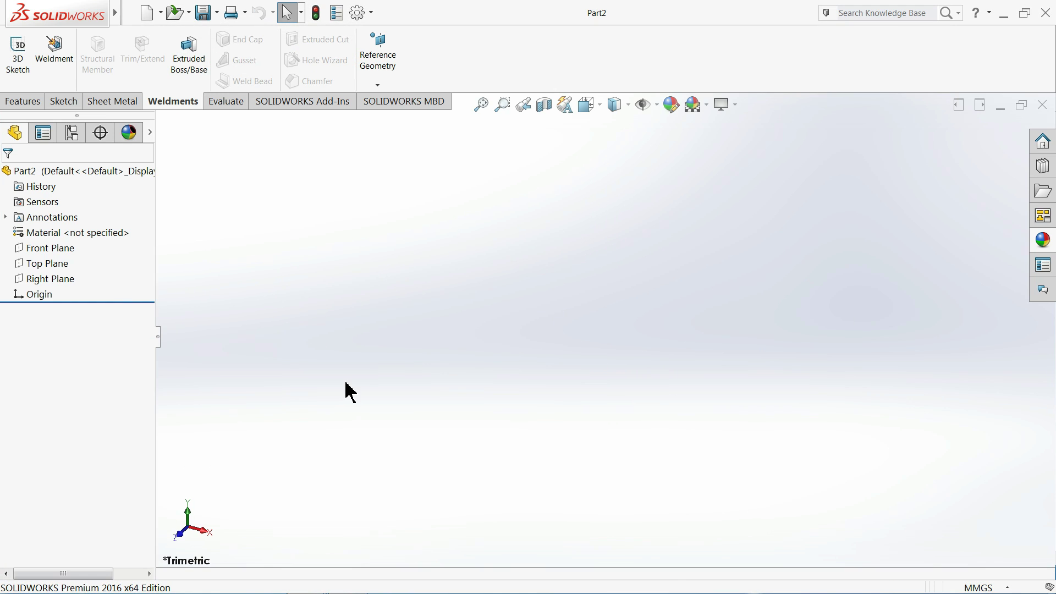
# Step: Sketch a center rectangle from the origin on the Top Plane
pyautogui.click(23, 252)
pyautogui.click(25, 274)
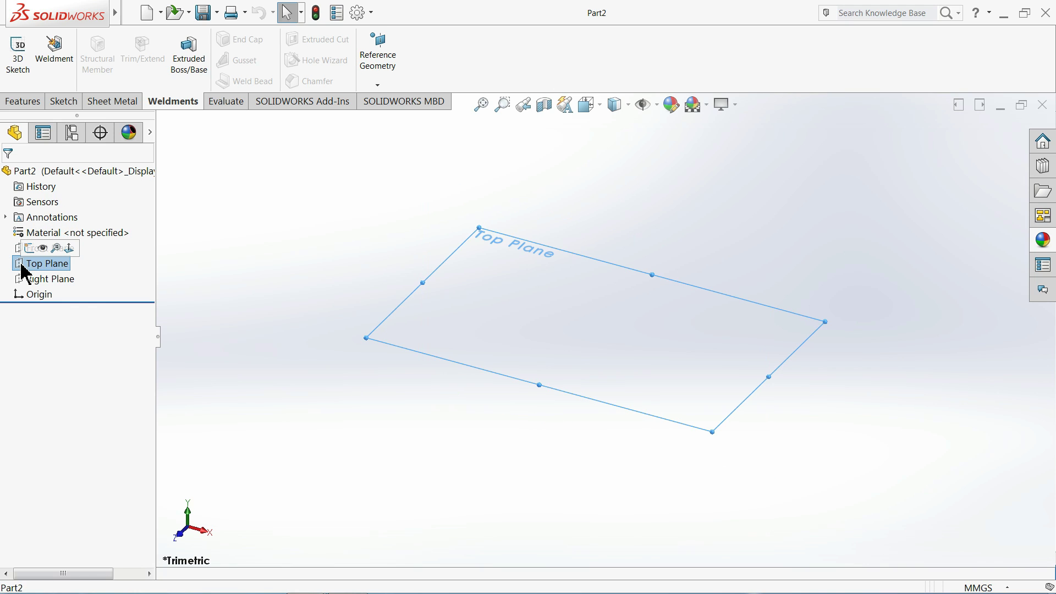
pyautogui.click(29, 250)
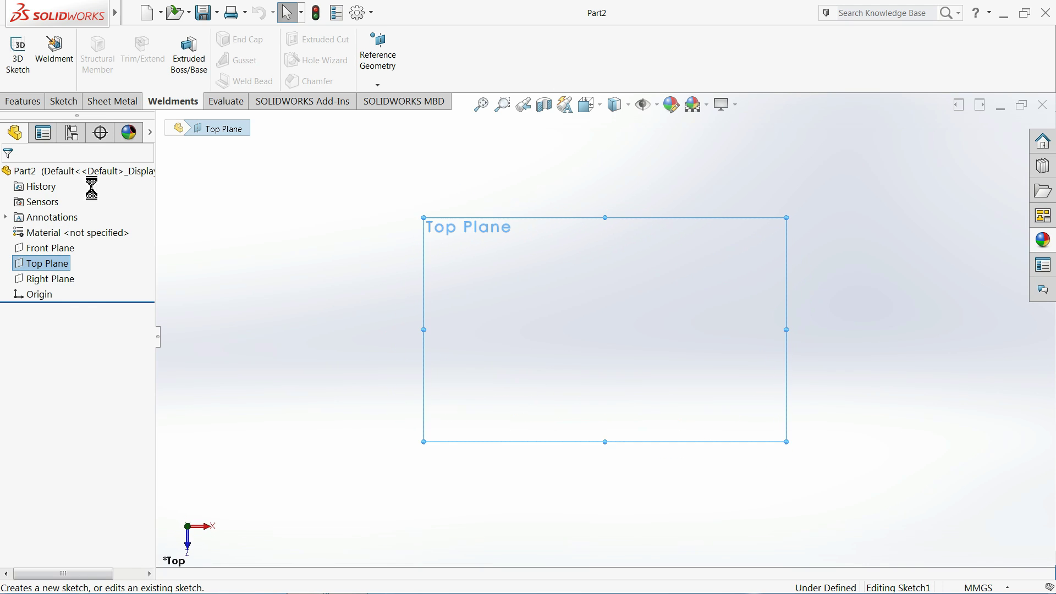
pyautogui.click(89, 60)
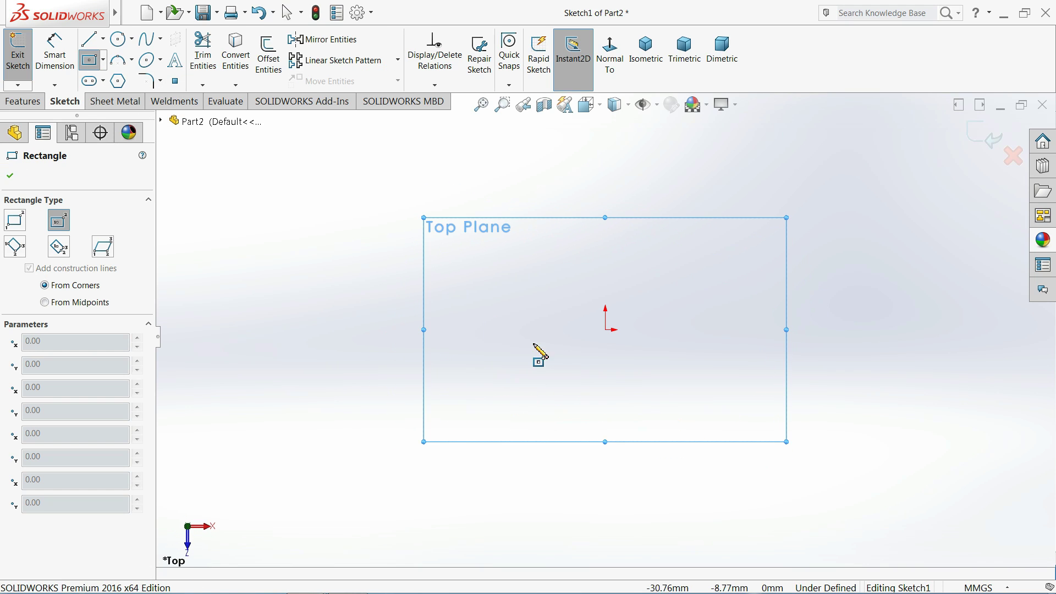
pyautogui.click(605, 330)
pyautogui.click(372, 164)
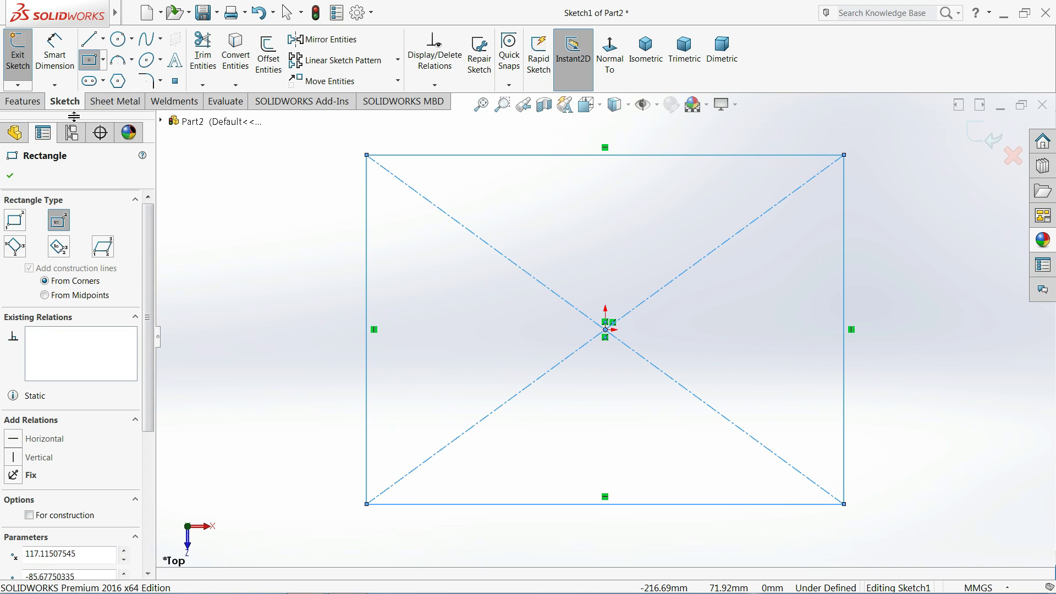
# Step: Dimension the rectangle's height and width to 120 mm each
pyautogui.click(55, 52)
pyautogui.click(367, 271)
pyautogui.click(303, 273)
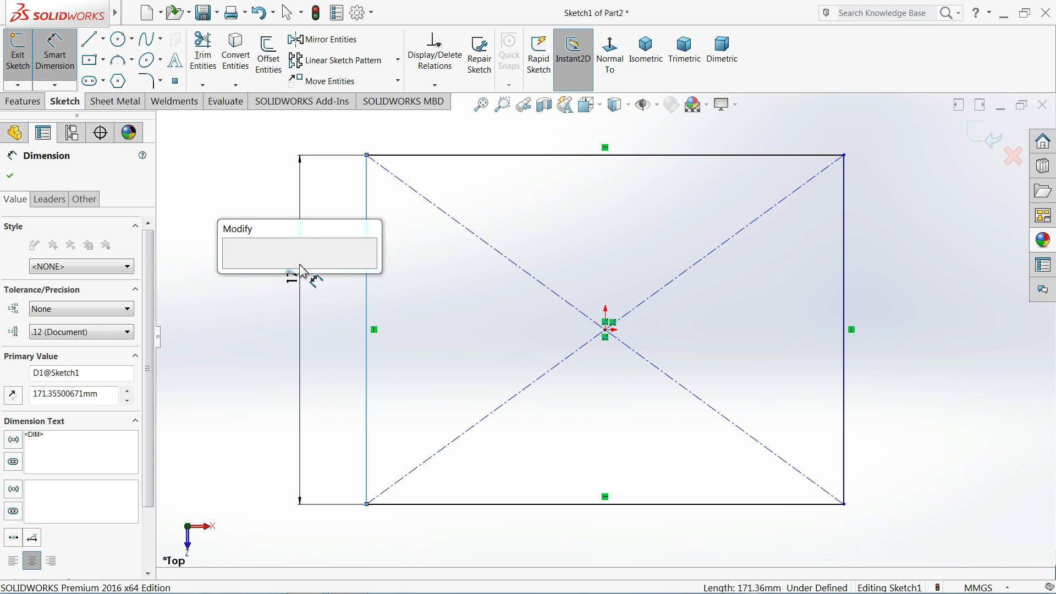
pyautogui.write('120')
pyautogui.press('Return')
pyautogui.click(548, 163)
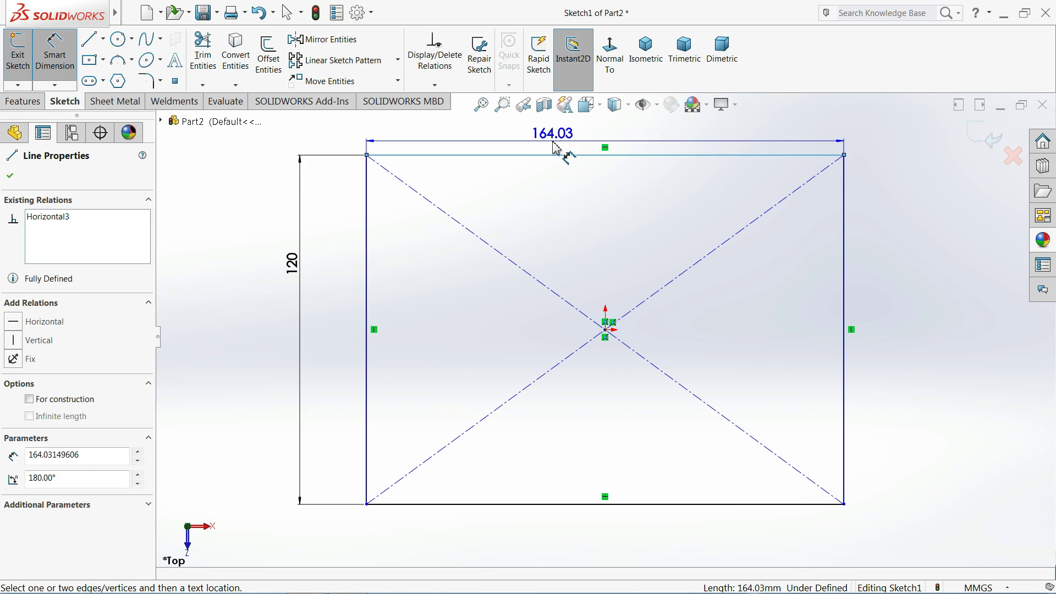
pyautogui.click(561, 150)
pyautogui.write('120')
pyautogui.press('Return')
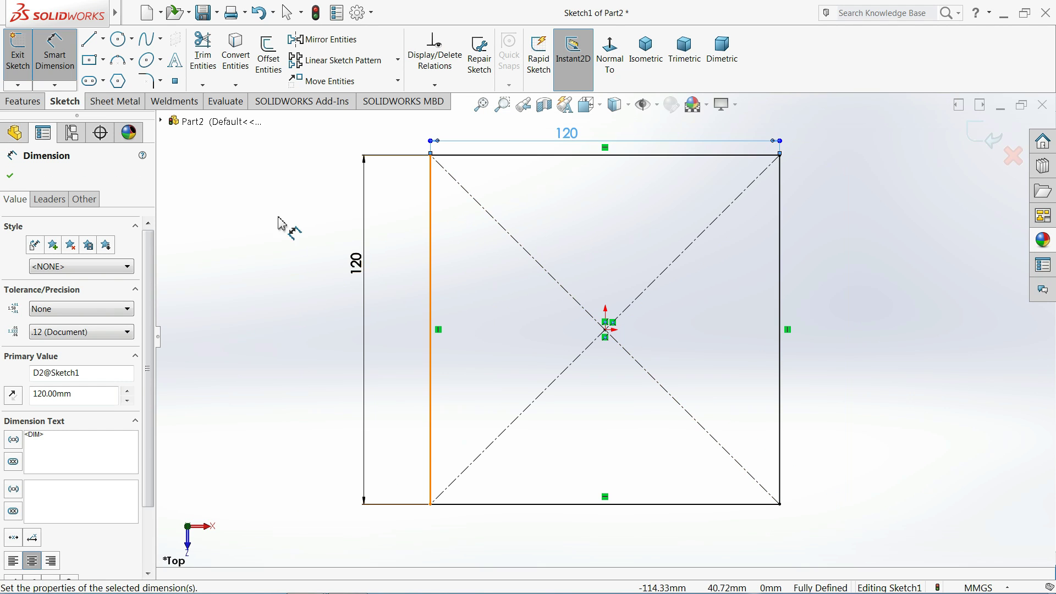
# Step: Fillet all four corners of the square with a 10 mm radius
pyautogui.click(146, 81)
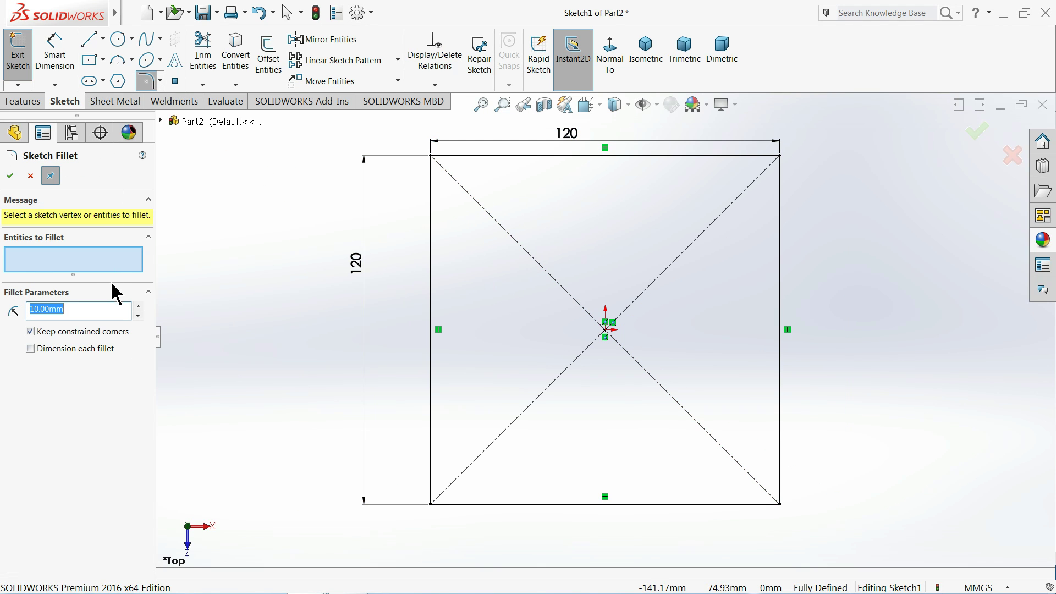
pyautogui.moveTo(322, 125); pyautogui.dragTo(856, 534)
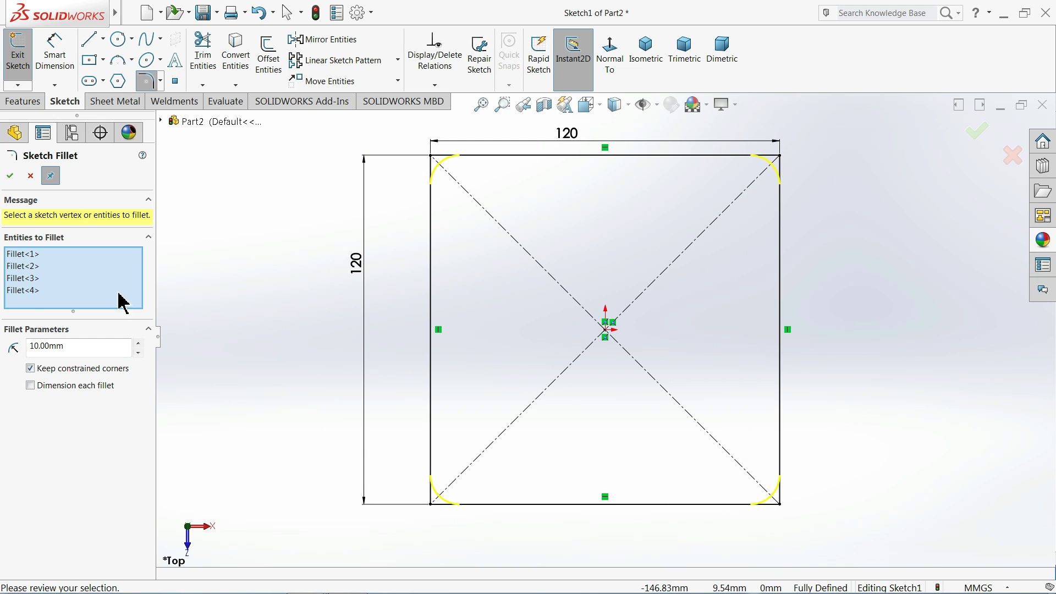
pyautogui.click(11, 176)
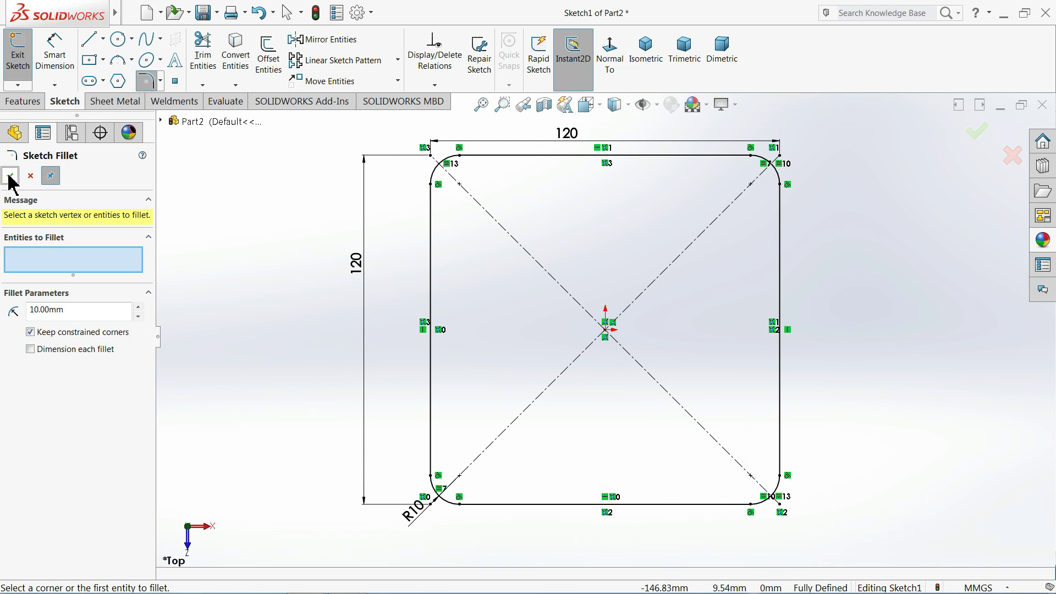
pyautogui.click(9, 176)
# Step: Offset the rounded outline 5 mm inward to form the tube wall
pyautogui.click(271, 60)
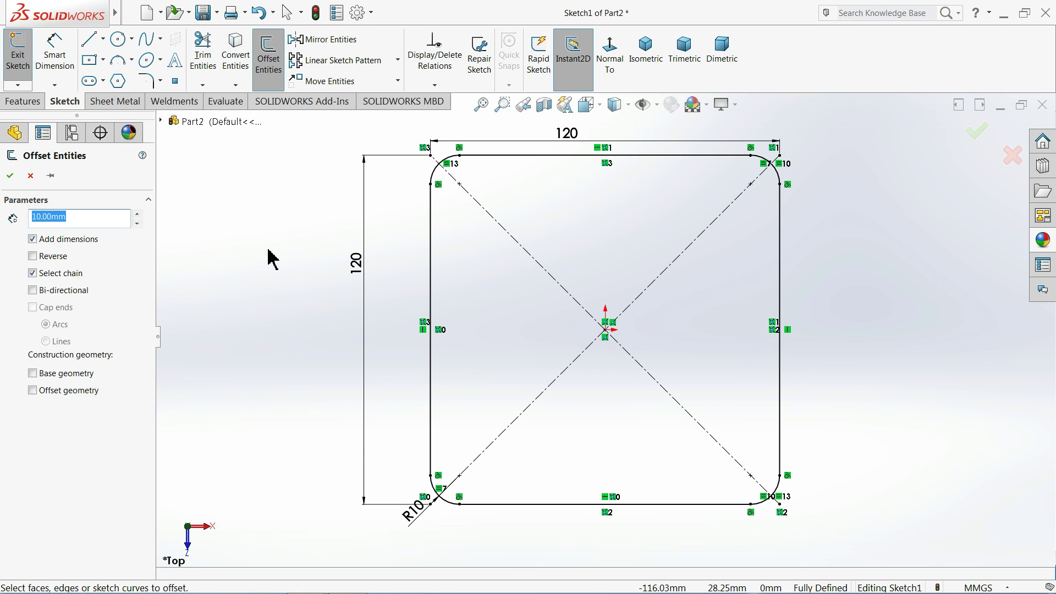
pyautogui.write('2')
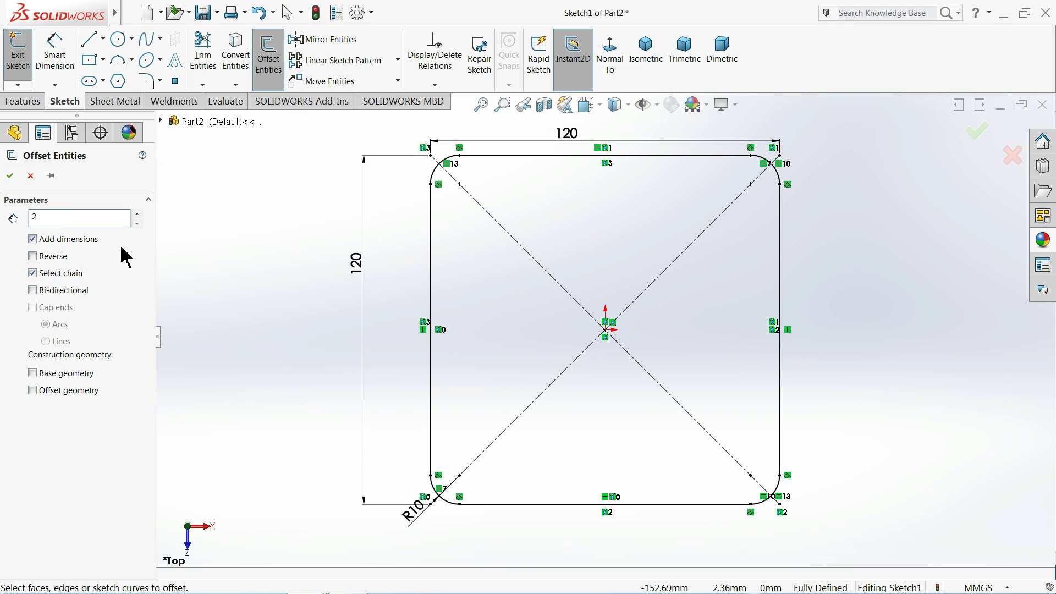
pyautogui.press('BackSpace')
pyautogui.write('5')
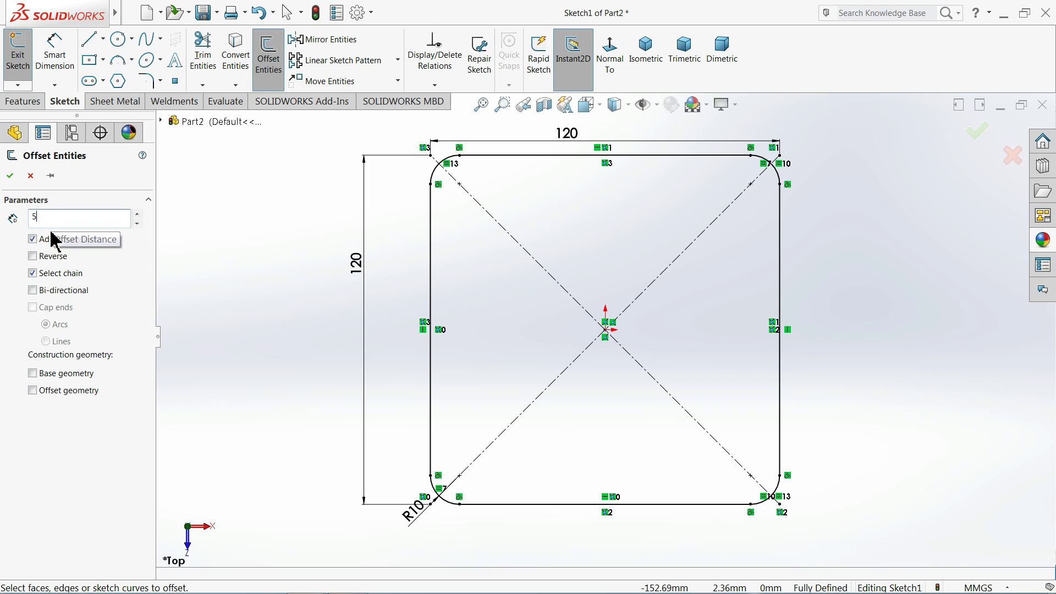
pyautogui.click(434, 286)
pyautogui.click(33, 257)
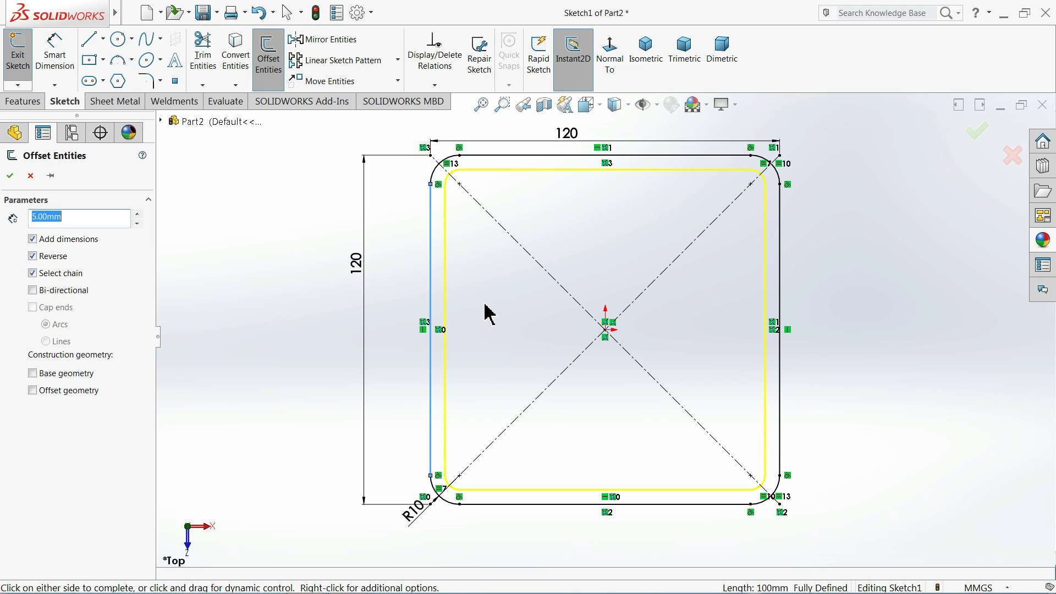
pyautogui.click(10, 175)
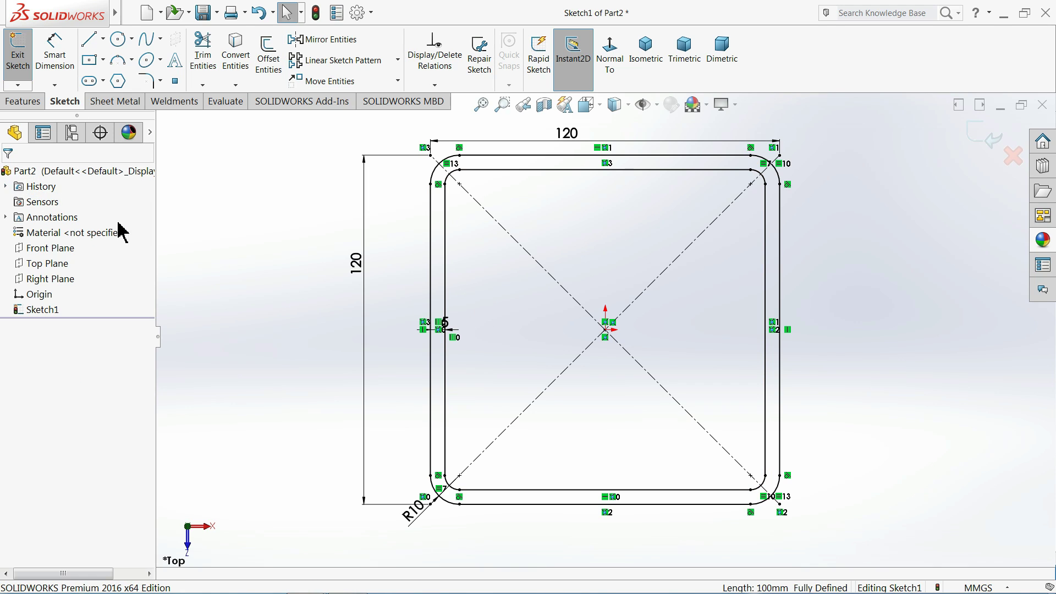
# Step: Exit Sketch1 to finish the square tube profile
pyautogui.click(968, 142)
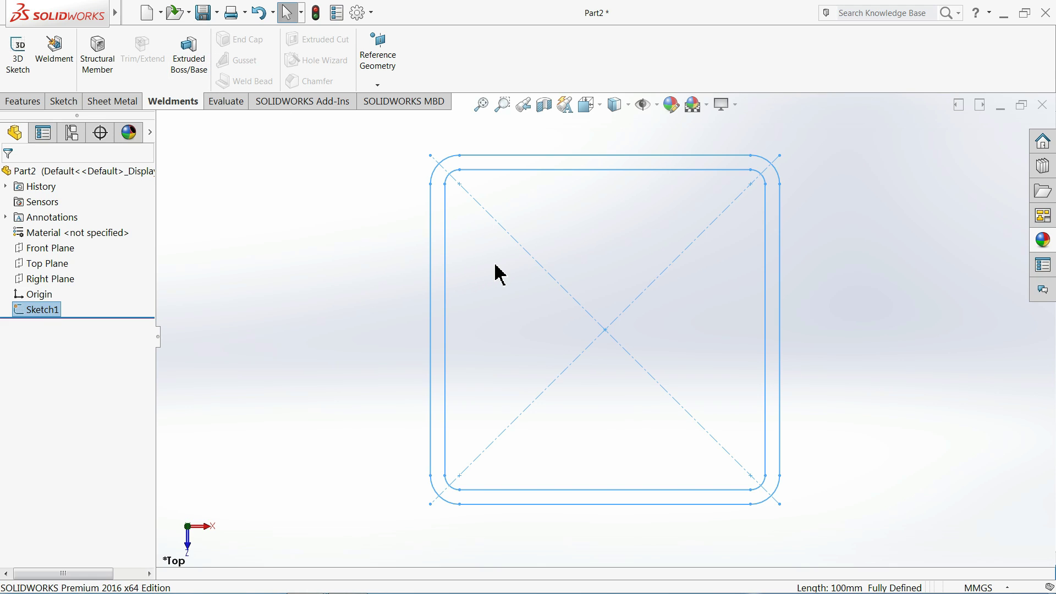
# Step: Check the Weldment Profiles folder path in System Options File Locations, then close the options
pyautogui.click(360, 21)
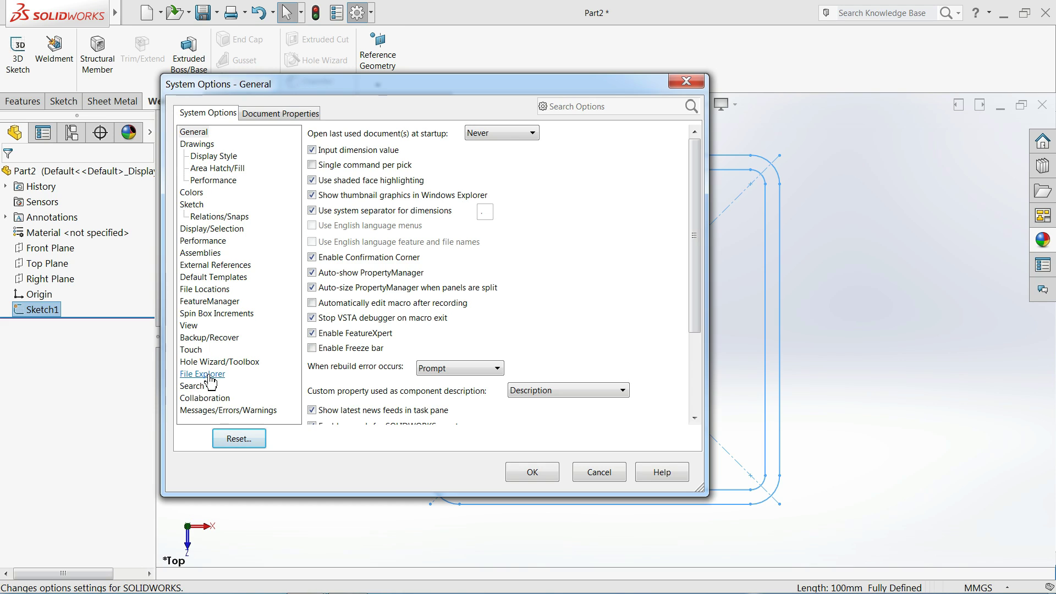
pyautogui.click(220, 291)
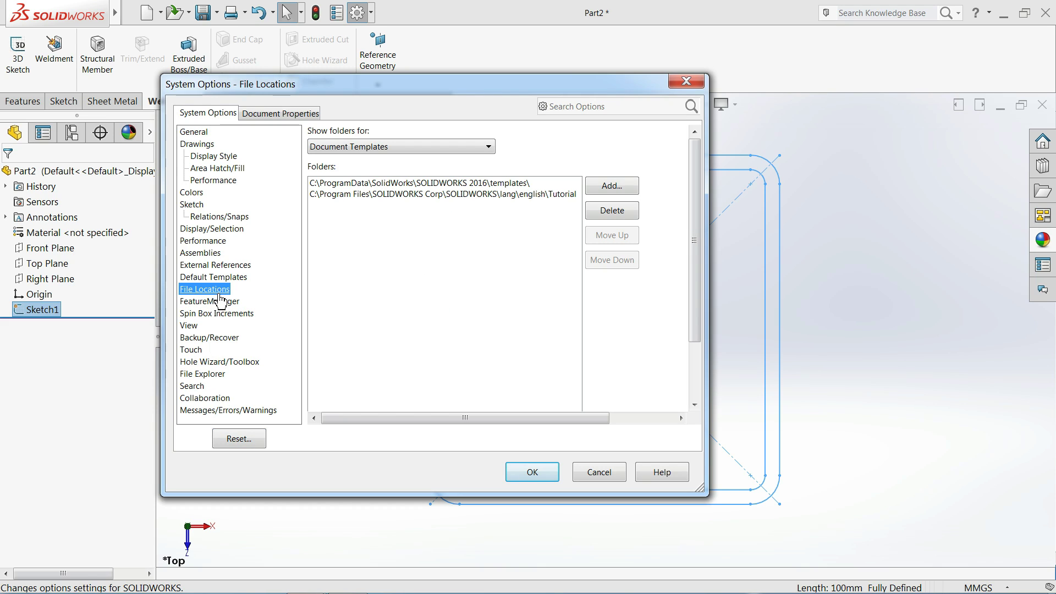
pyautogui.click(382, 147)
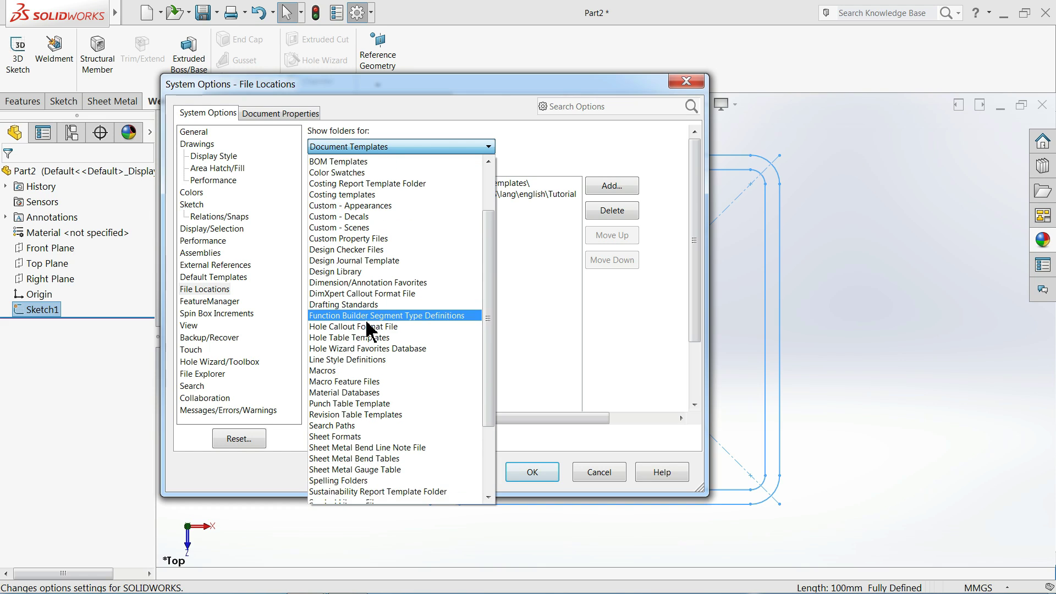
pyautogui.scroll(-4, 367, 333)
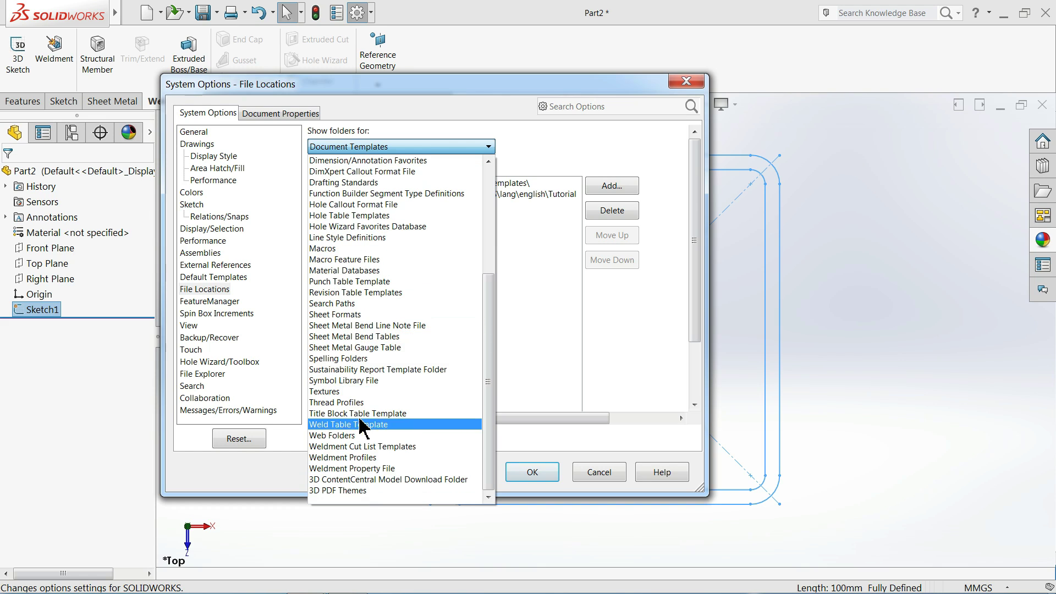
pyautogui.click(363, 458)
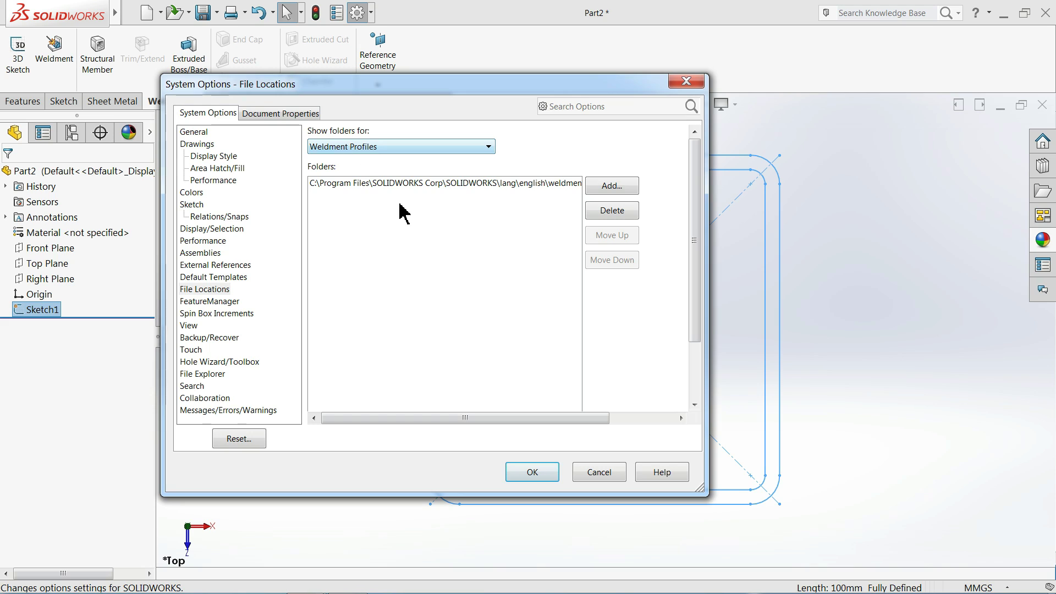
pyautogui.click(400, 188)
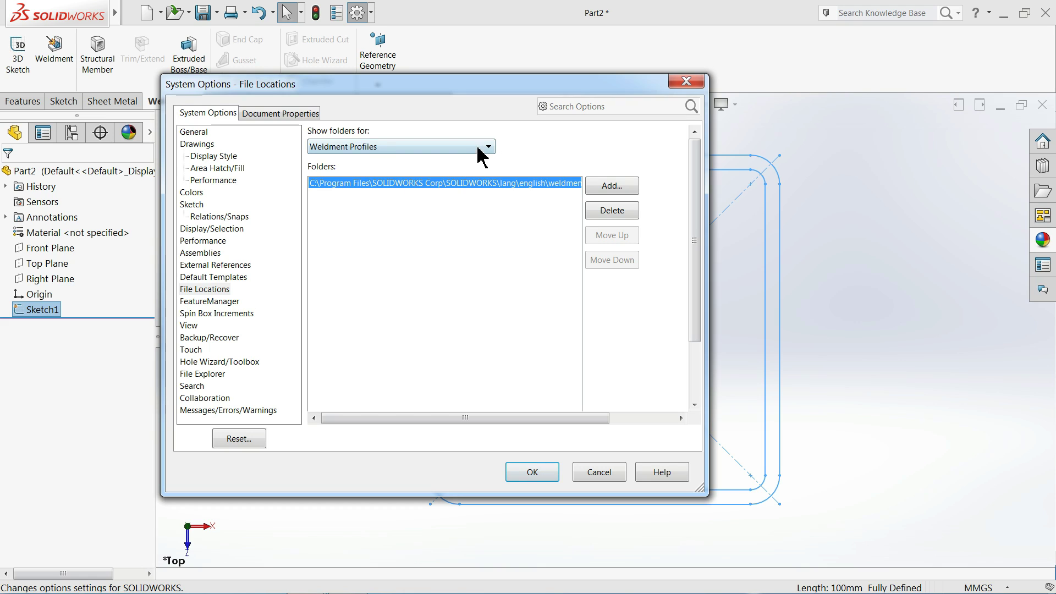
pyautogui.click(532, 477)
# Step: Save the part as a new file with the Lib Feat Part (*.sldlfp) type
pyautogui.click(218, 12)
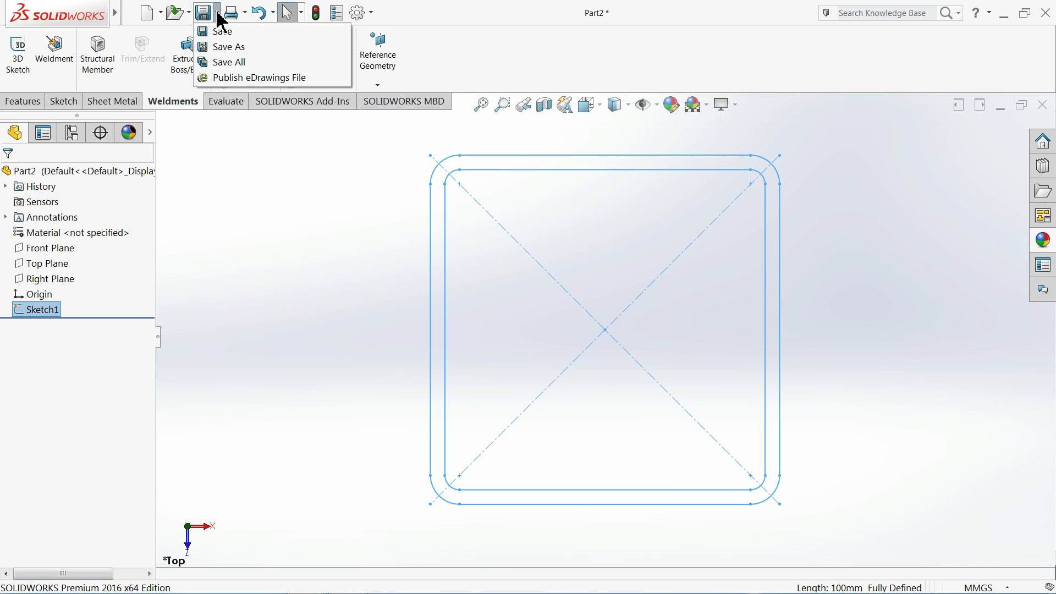
pyautogui.click(235, 52)
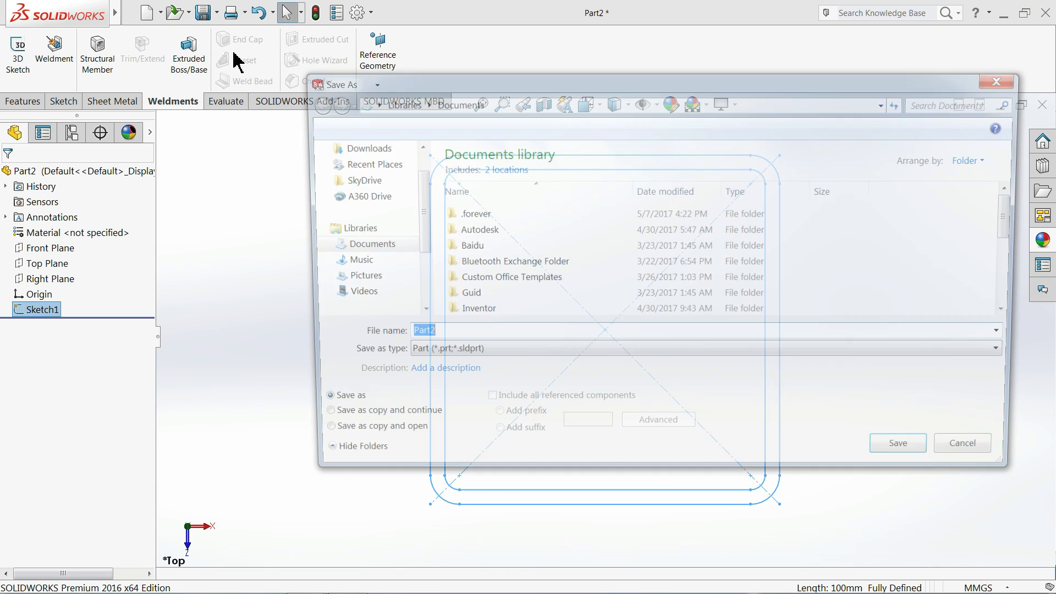
pyautogui.click(456, 360)
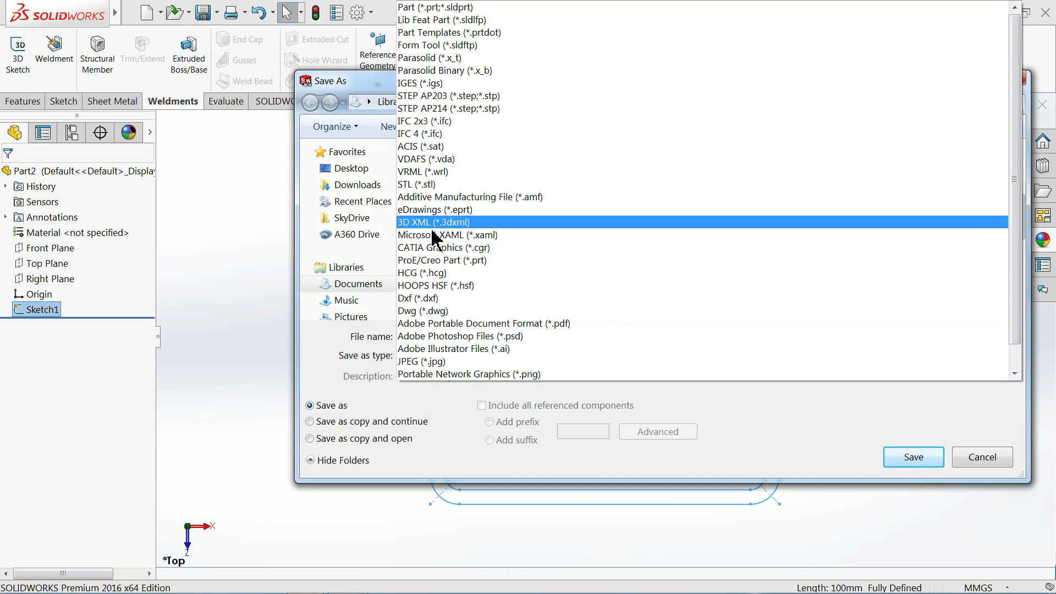
pyautogui.click(438, 22)
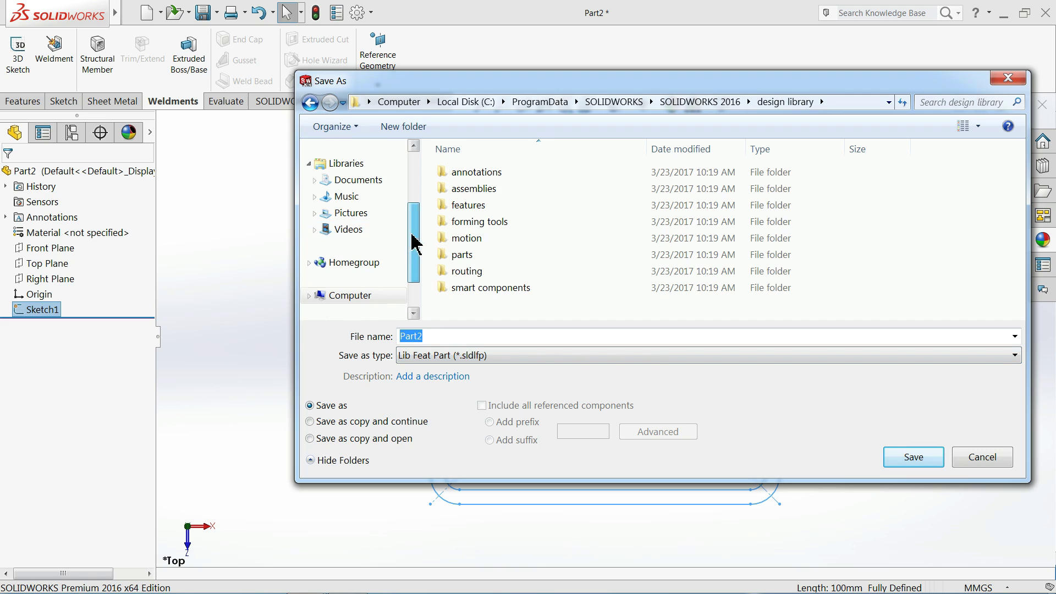
# Step: Browse to C:\Program Files\SOLIDWORKS Corp\SOLIDWORKS\lang\english\weldment profiles
pyautogui.scroll(-1, 393, 276)
pyautogui.click(330, 248)
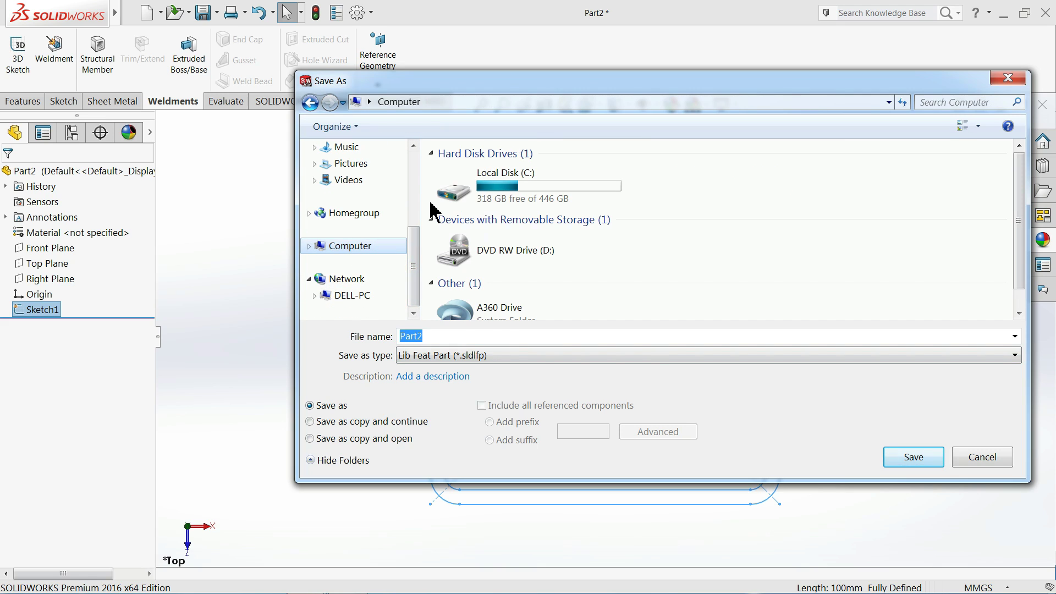
pyautogui.doubleClick(497, 208)
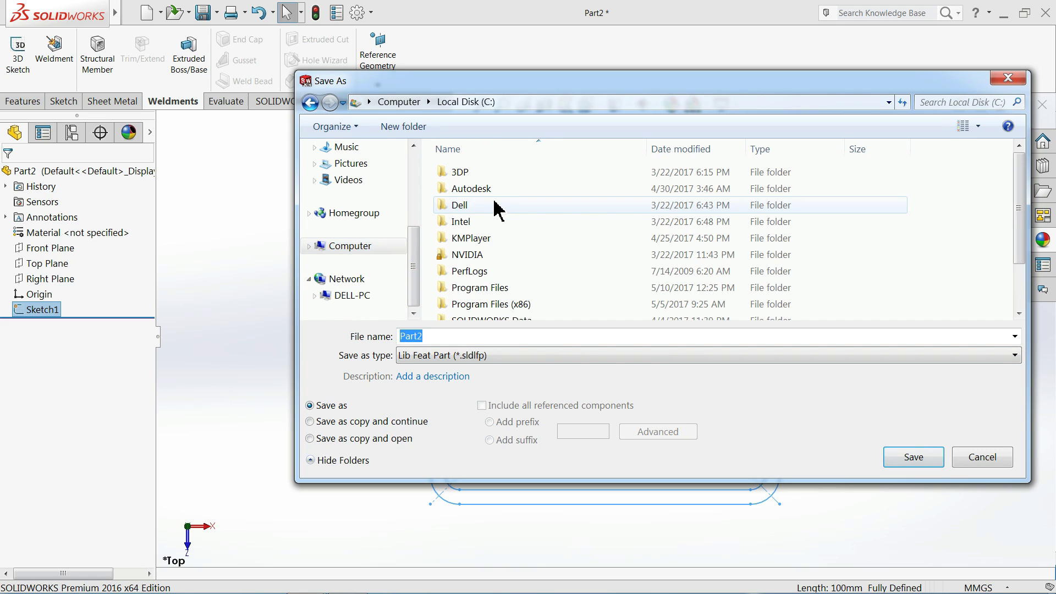
pyautogui.scroll(-1, 536, 260)
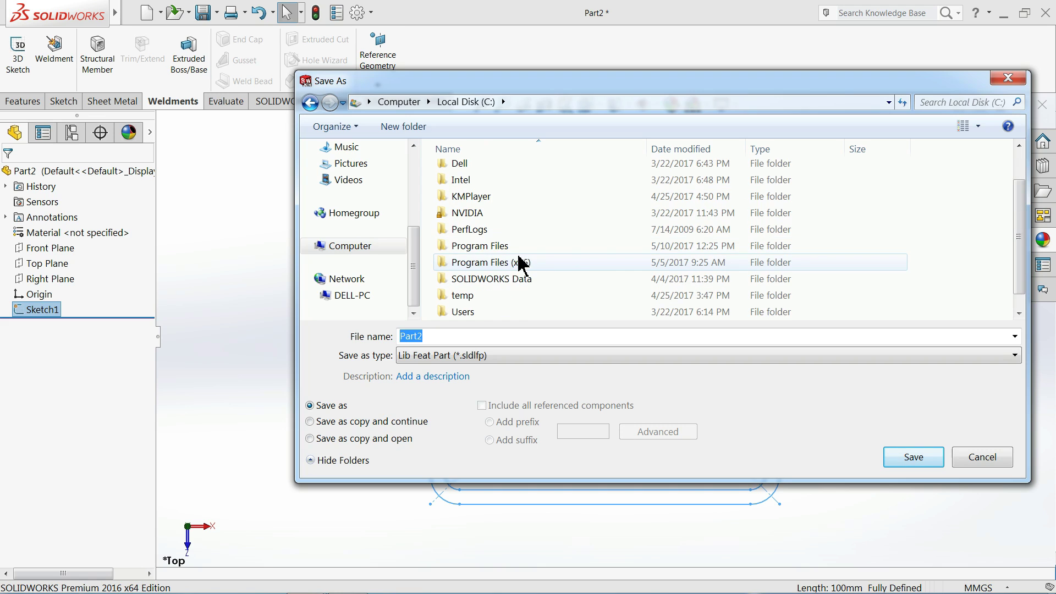
pyautogui.doubleClick(480, 248)
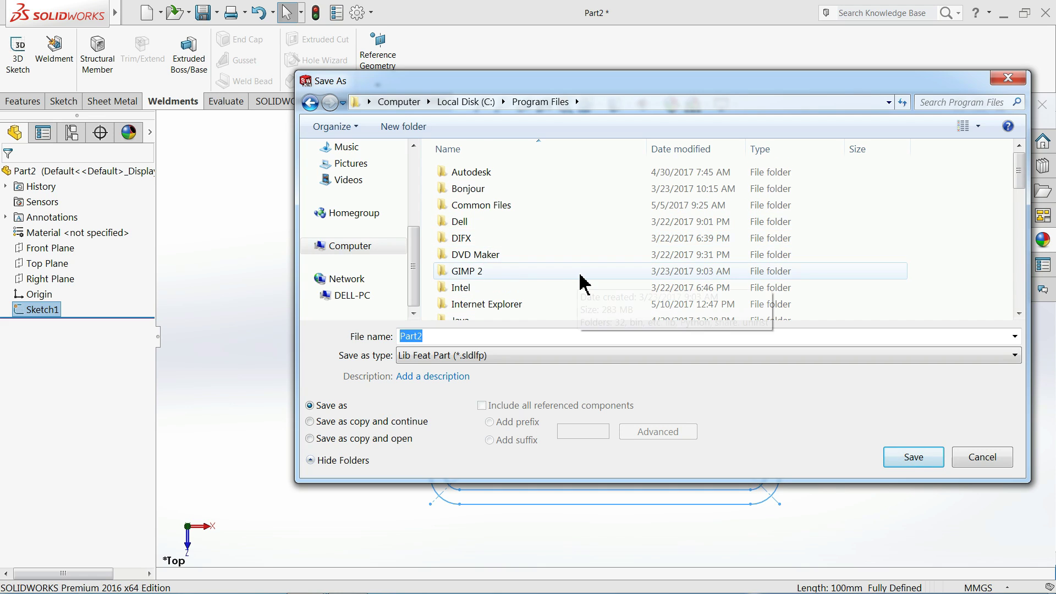
pyautogui.scroll(-6, 578, 277)
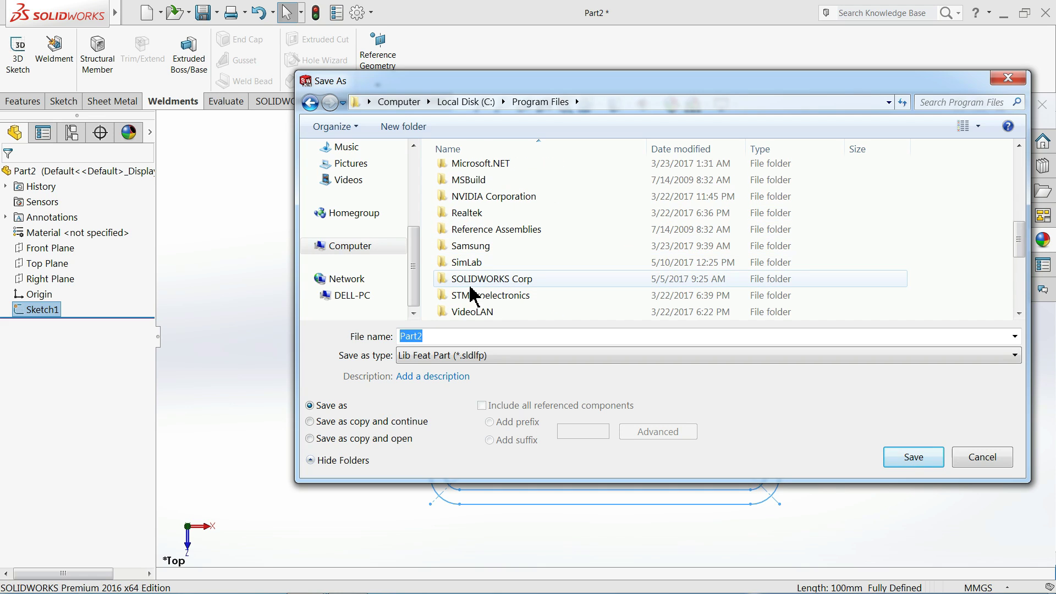
pyautogui.doubleClick(494, 281)
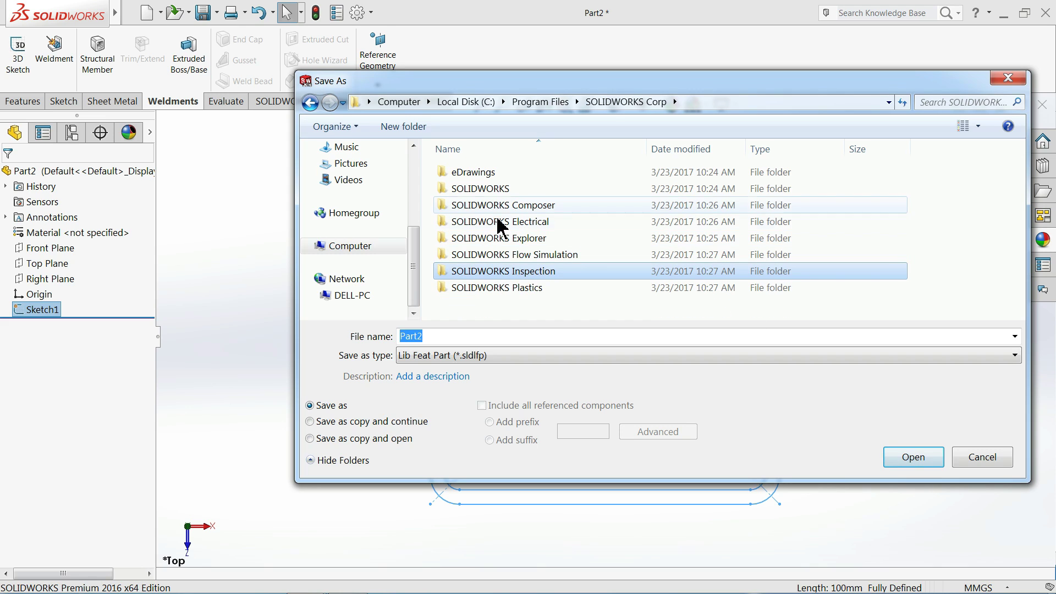
pyautogui.click(494, 189)
pyautogui.doubleClick(496, 189)
pyautogui.scroll(-2, 483, 259)
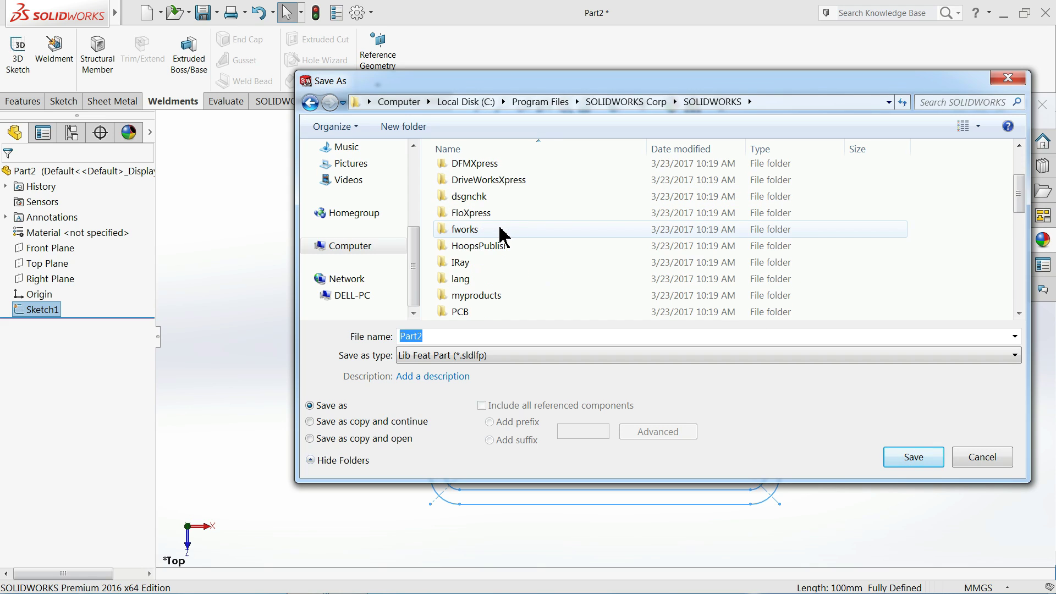
pyautogui.doubleClick(476, 282)
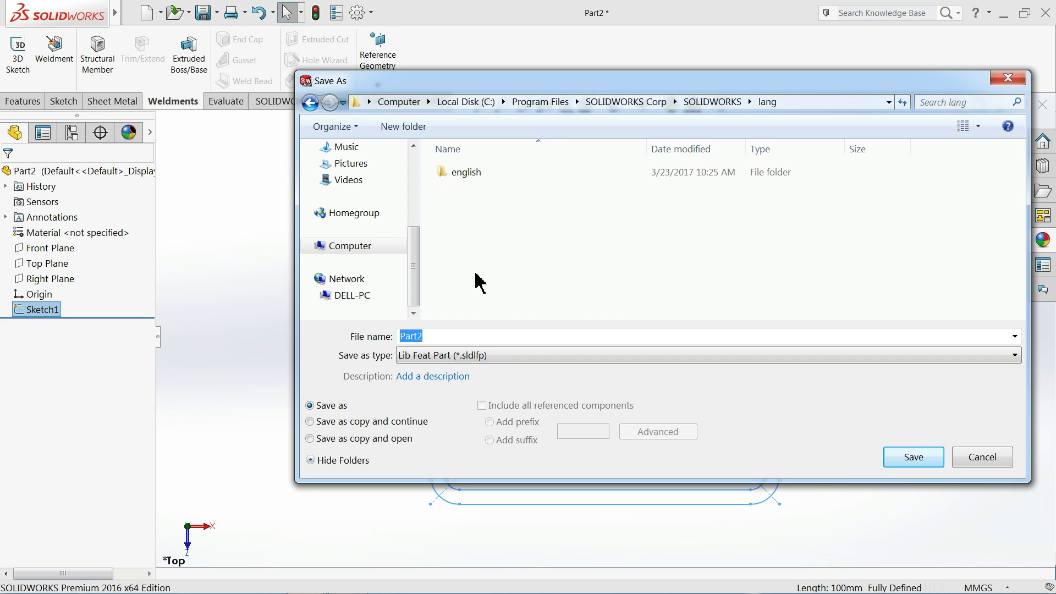
pyautogui.doubleClick(474, 174)
pyautogui.scroll(-1, 484, 198)
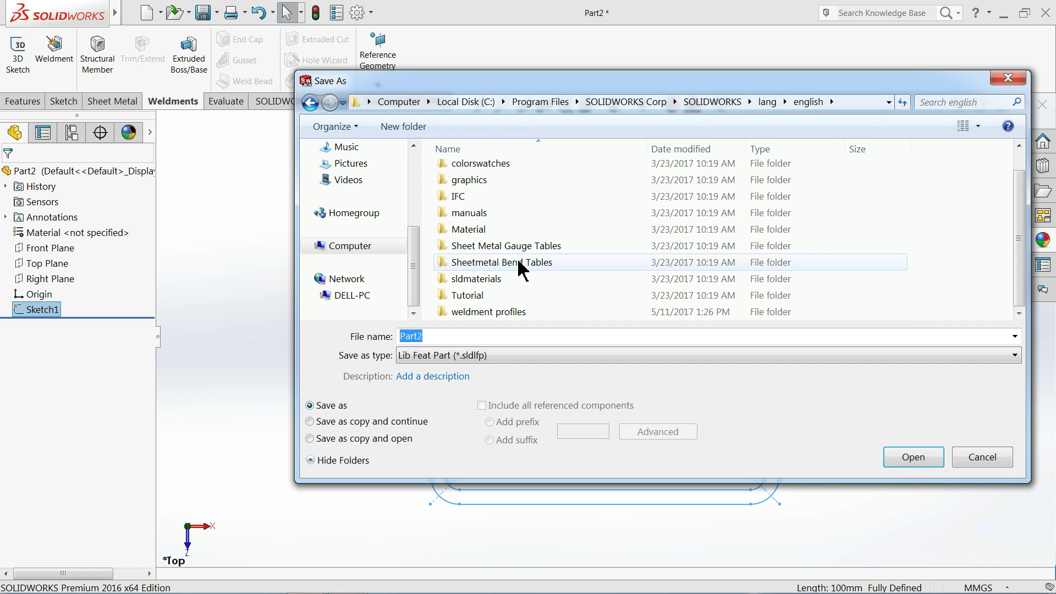
pyautogui.doubleClick(503, 313)
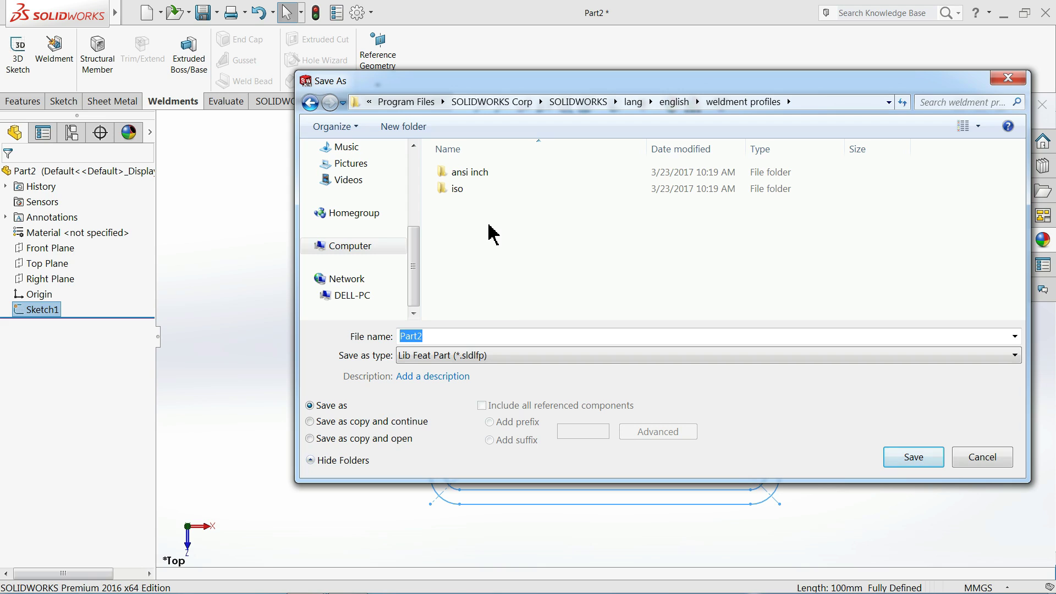
# Step: Create a new folder named CAD CAM TUTORIAL in weldment profiles and open it
pyautogui.rightClick(451, 256)
pyautogui.moveTo(516, 364)
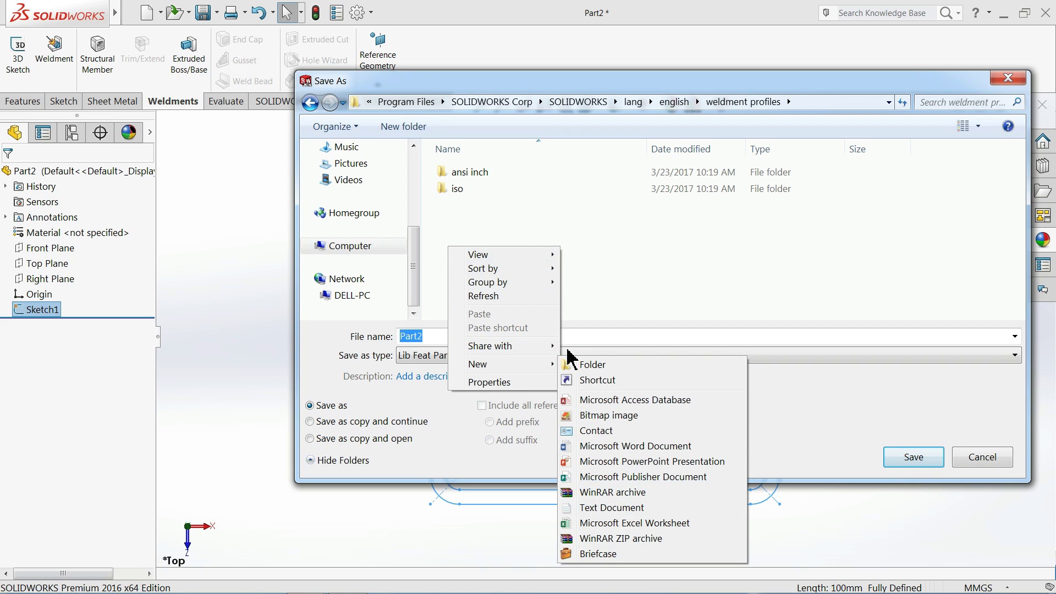
pyautogui.click(589, 365)
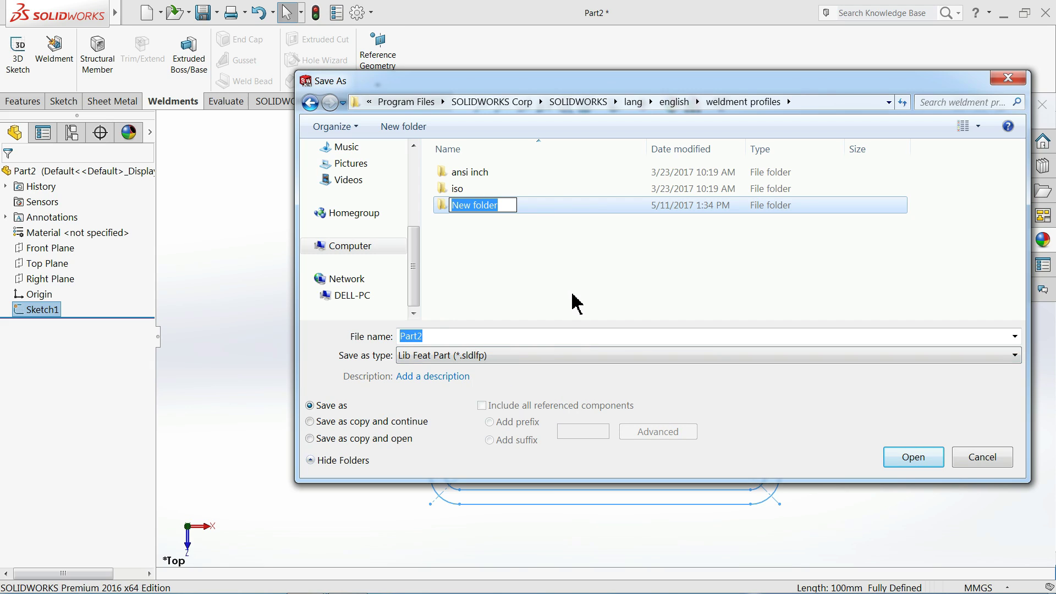
pyautogui.write('CAD CA')
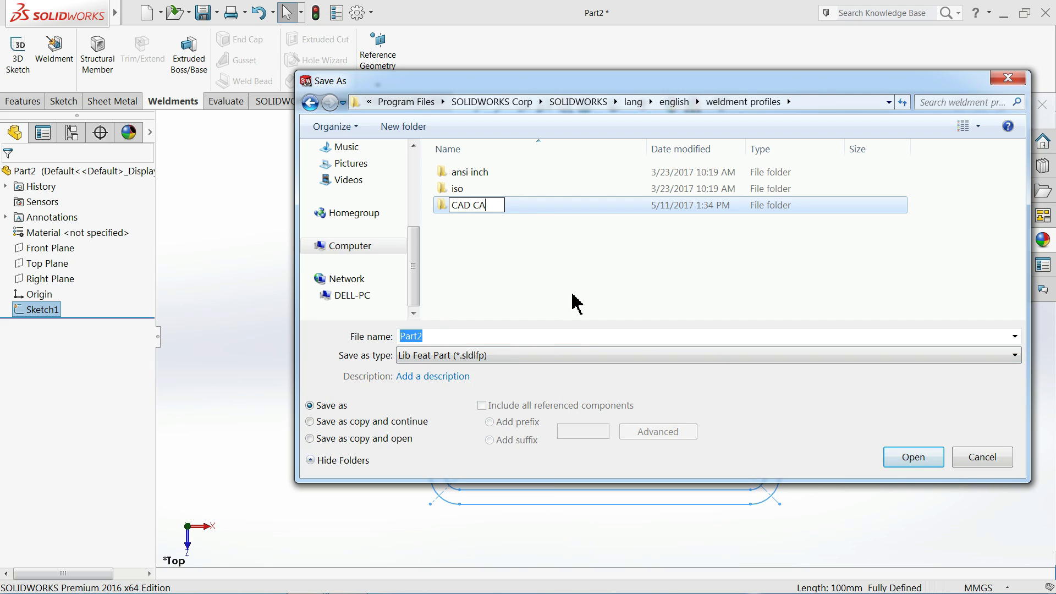
pyautogui.write('M TUTORIAL')
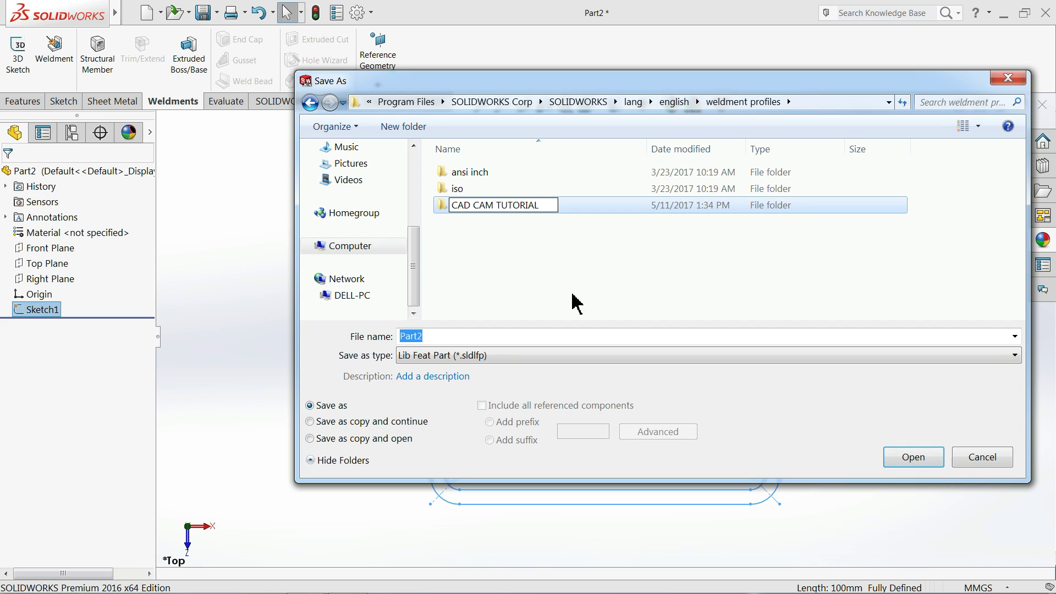
pyautogui.click(490, 269)
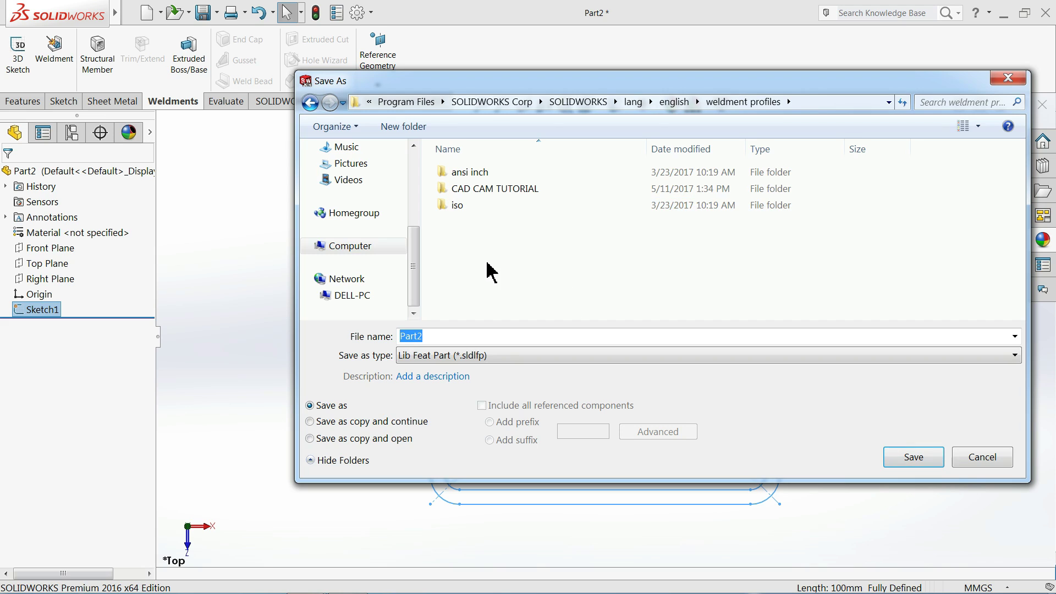
pyautogui.doubleClick(486, 193)
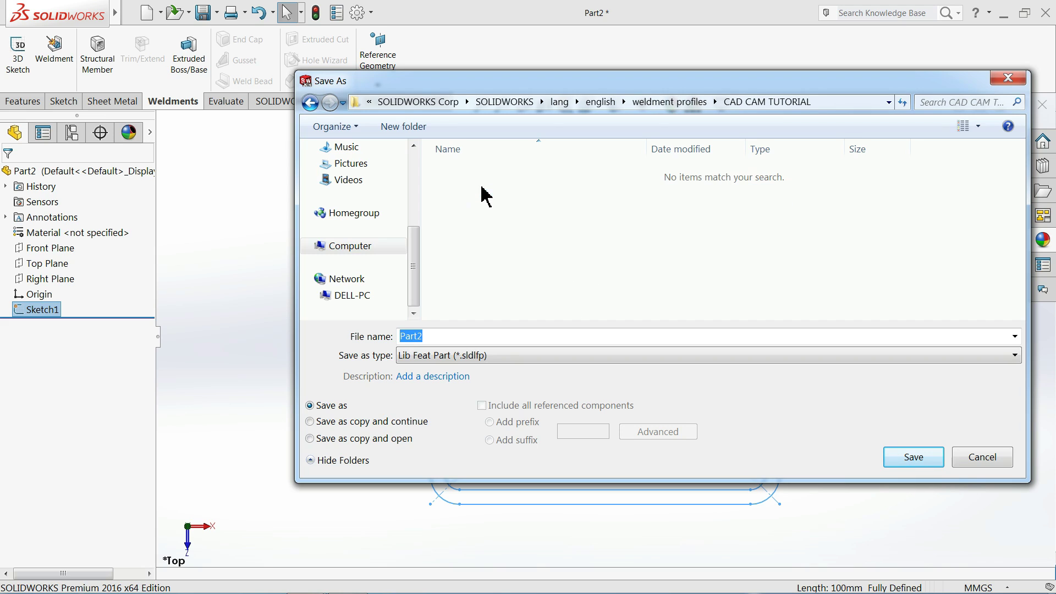
# Step: Create a subfolder named 'square tube' inside CAD CAM TUTORIAL and open it
pyautogui.rightClick(461, 216)
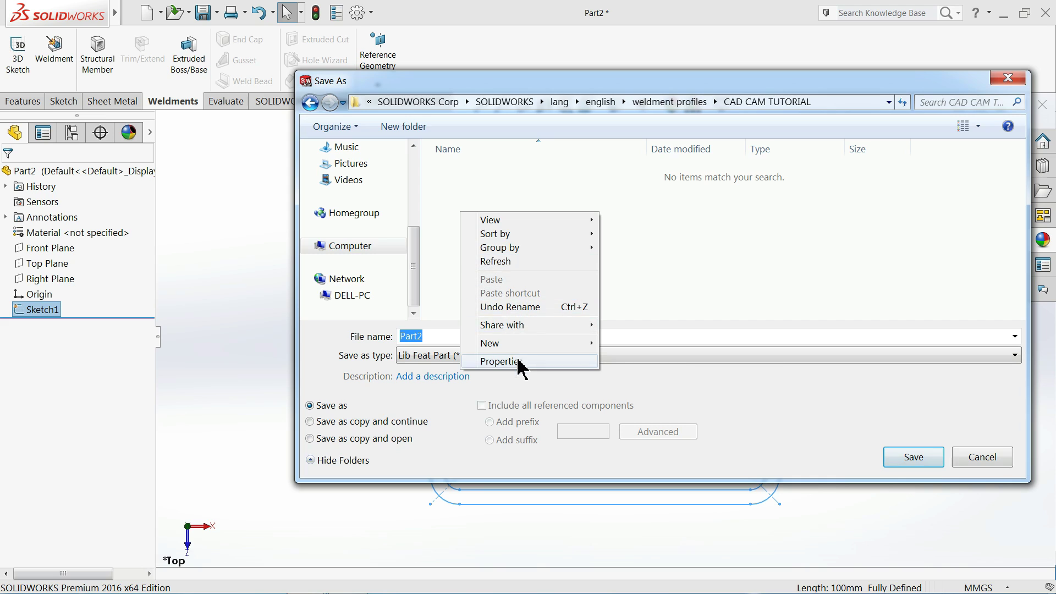
pyautogui.moveTo(528, 343)
pyautogui.click(622, 344)
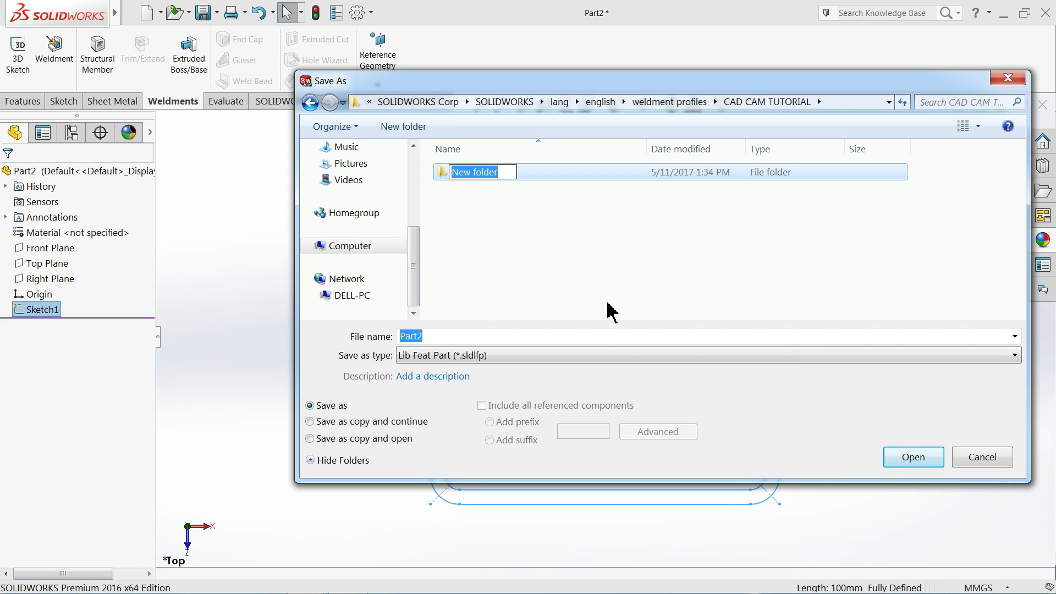
pyautogui.write('square')
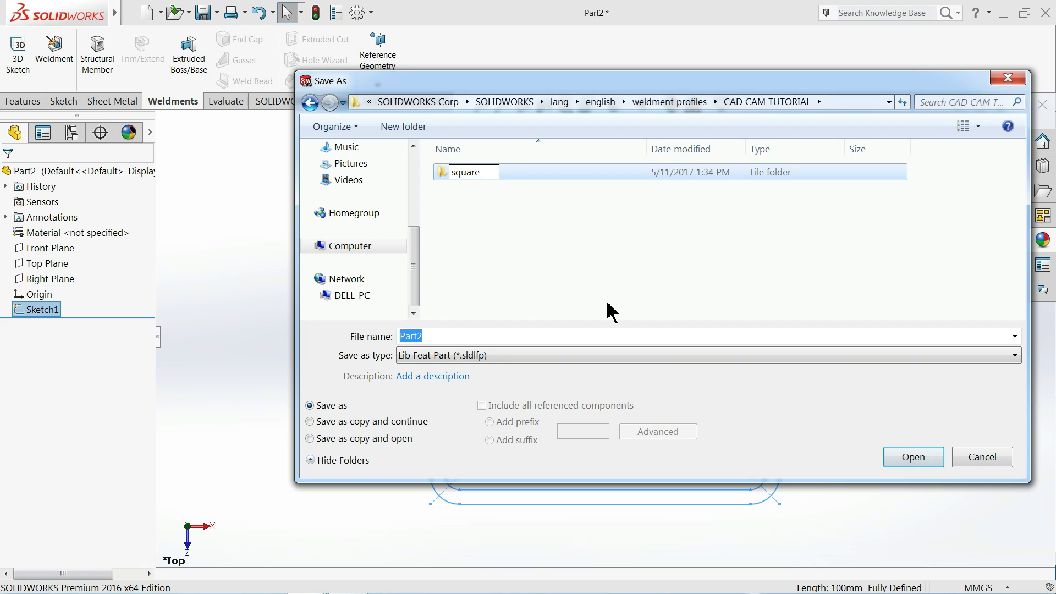
pyautogui.write(' tube')
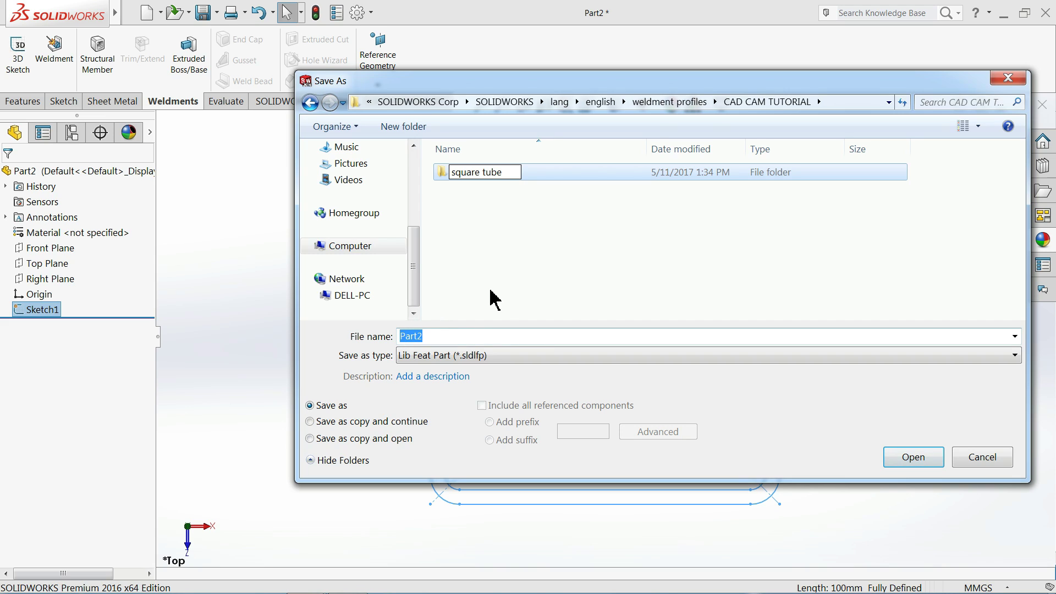
pyautogui.click(561, 175)
pyautogui.doubleClick(505, 177)
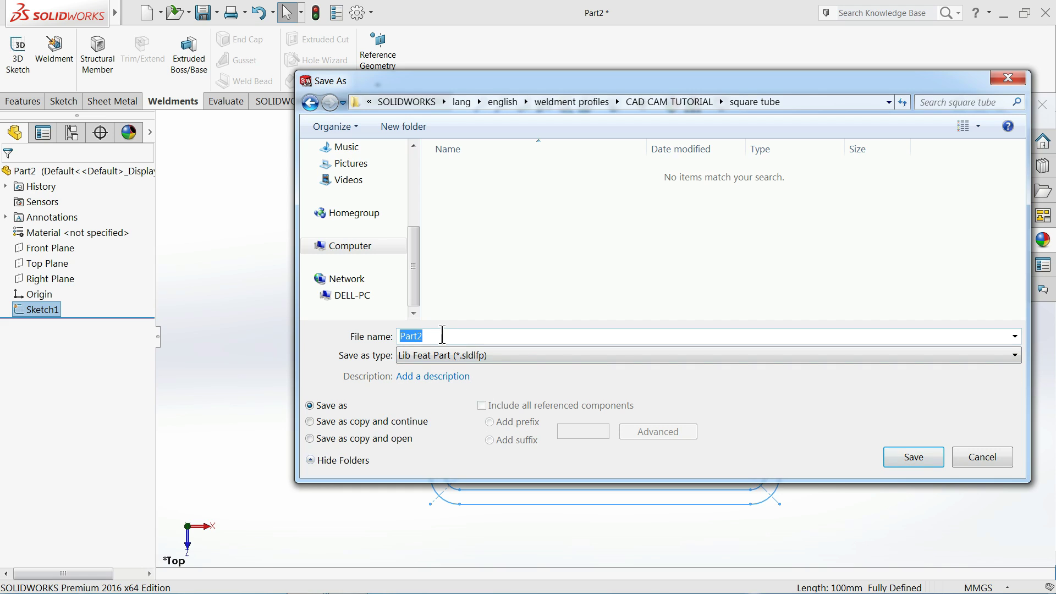
# Step: Save the profile as library part 120X120X5mm, then check Sketch1's options in the tree
pyautogui.click(440, 341)
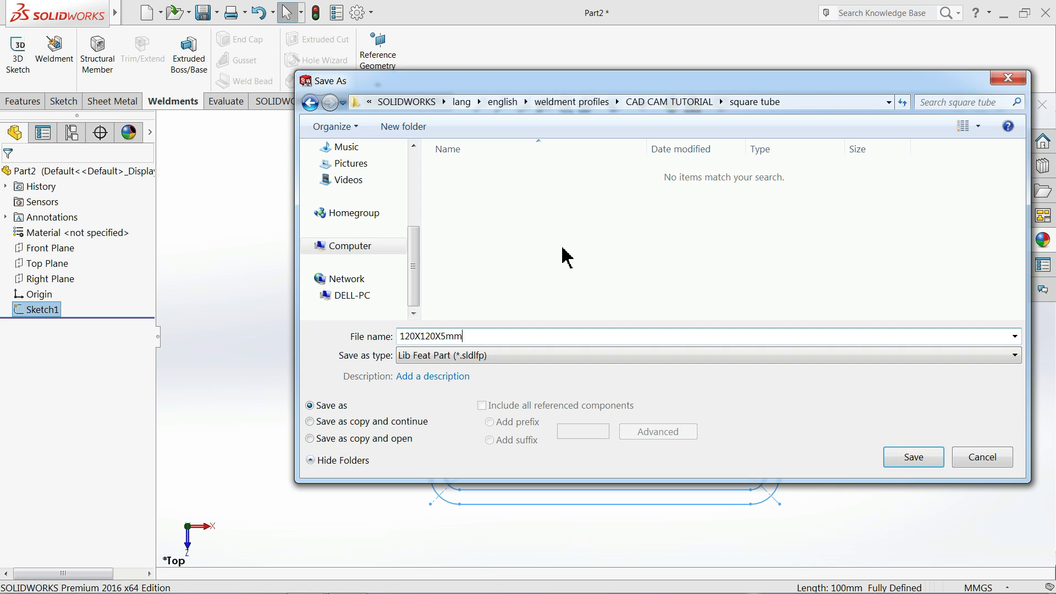
pyautogui.click(912, 460)
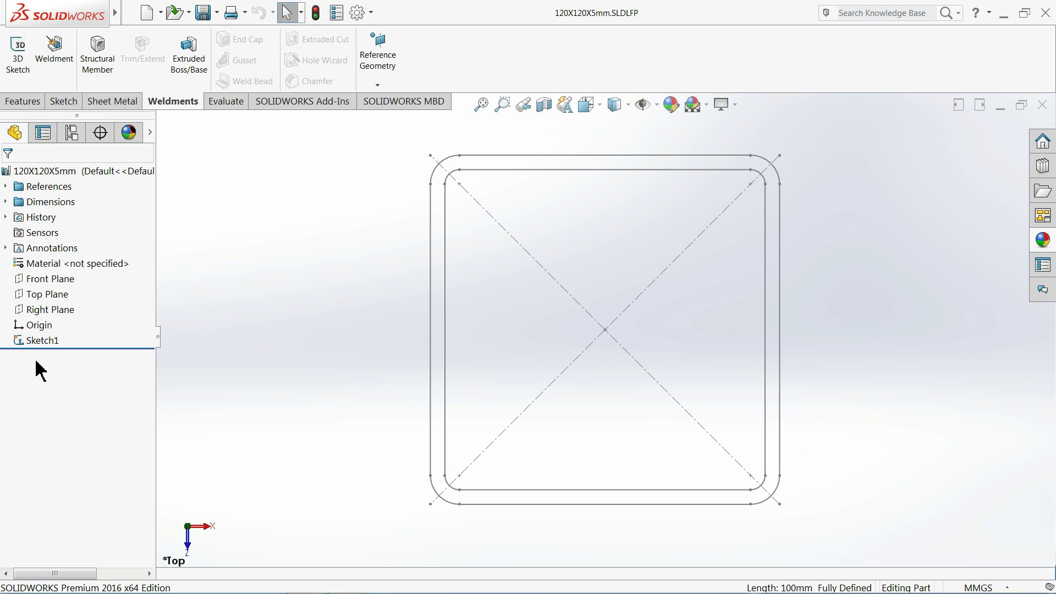
pyautogui.click(40, 341)
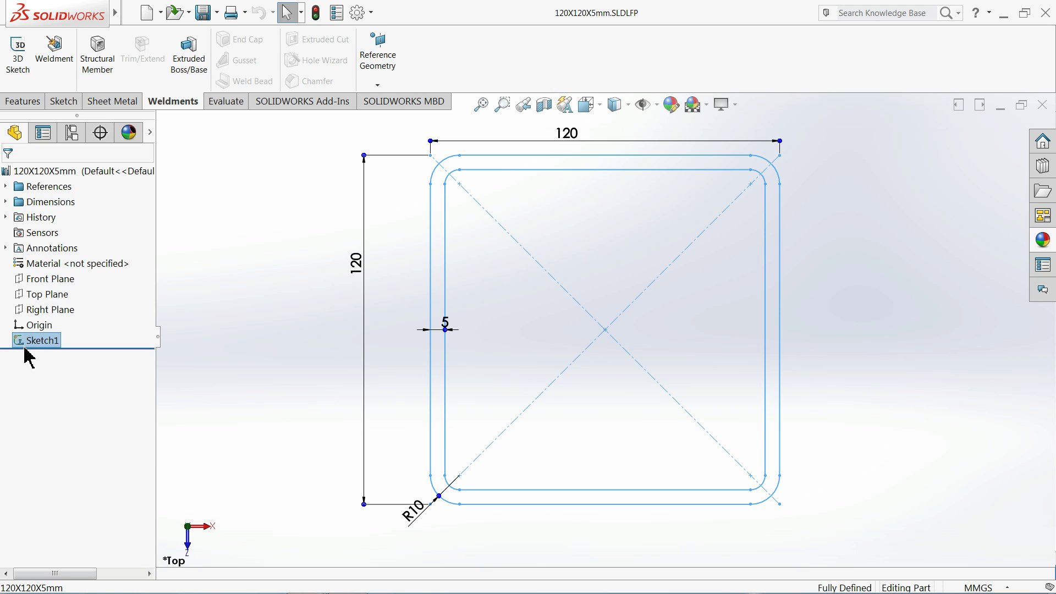
pyautogui.rightClick(25, 346)
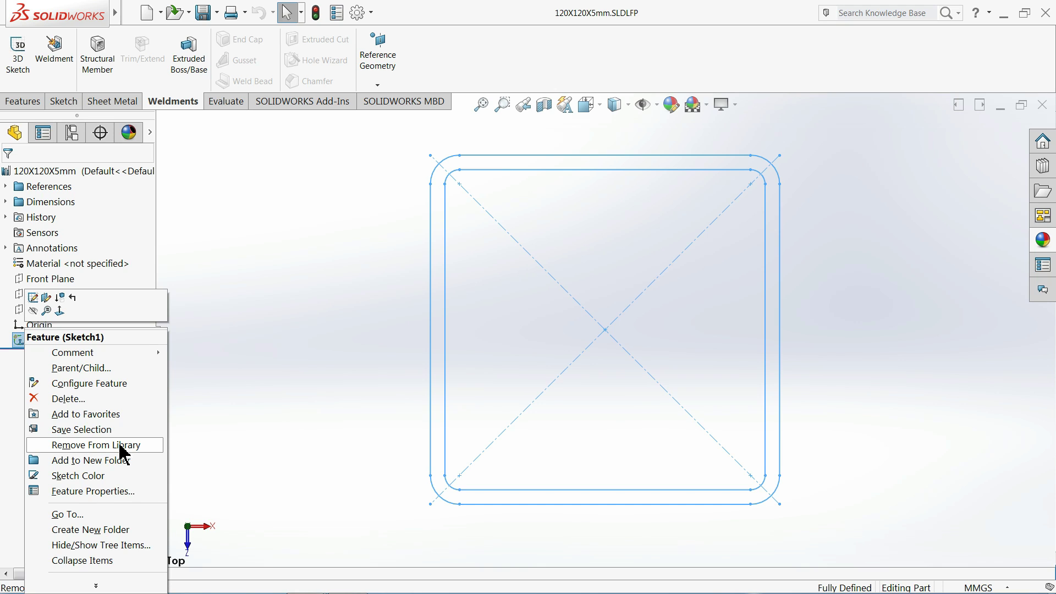
pyautogui.click(226, 384)
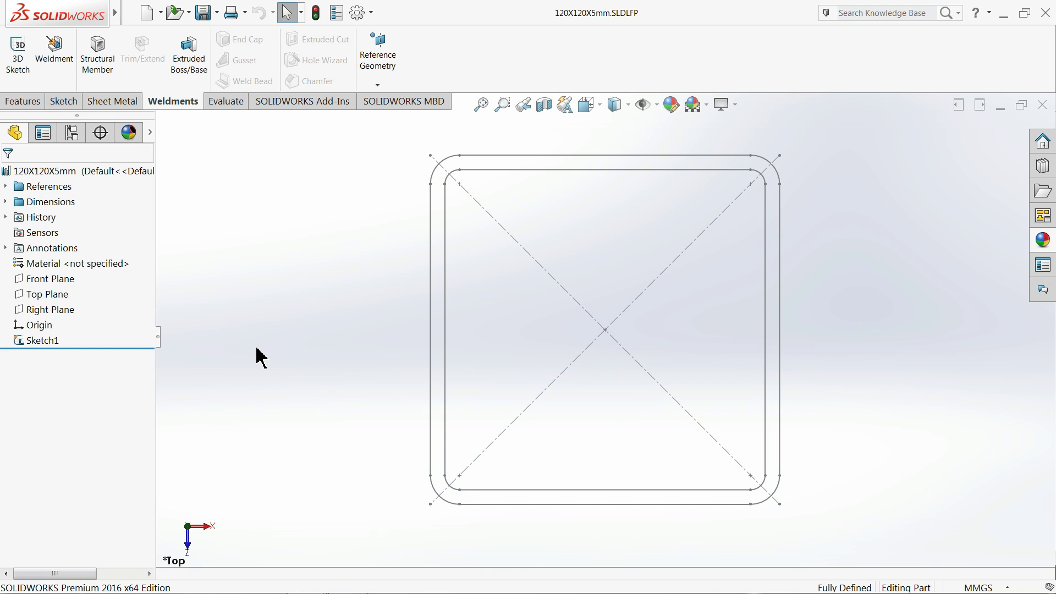
# Step: In Part1, set up a structural member: CAD CAM TUTORIAL standard, square tube, 120X120X5mm
pyautogui.click(1002, 108)
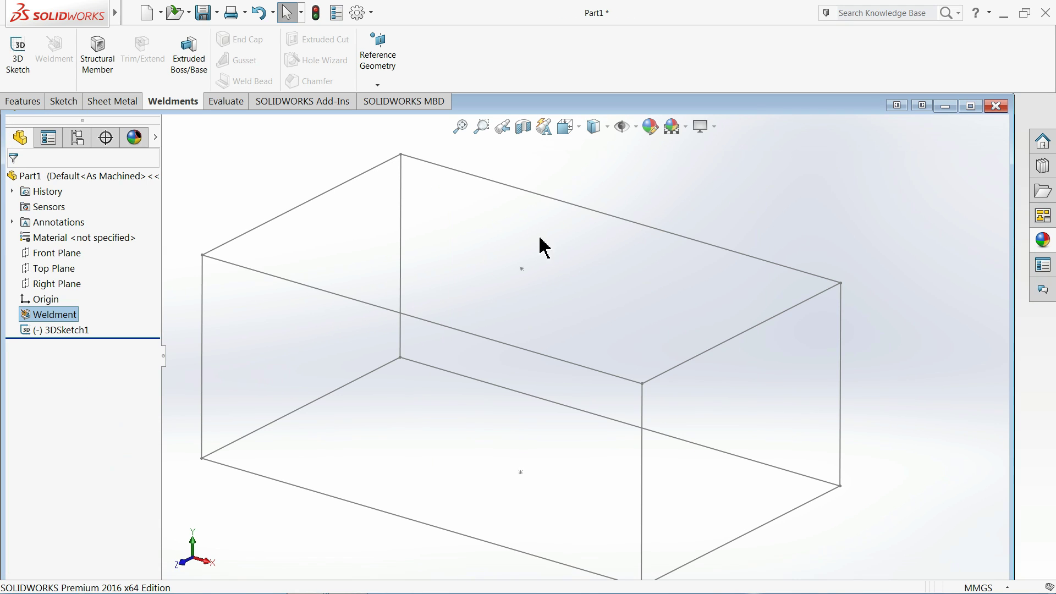
pyautogui.click(970, 105)
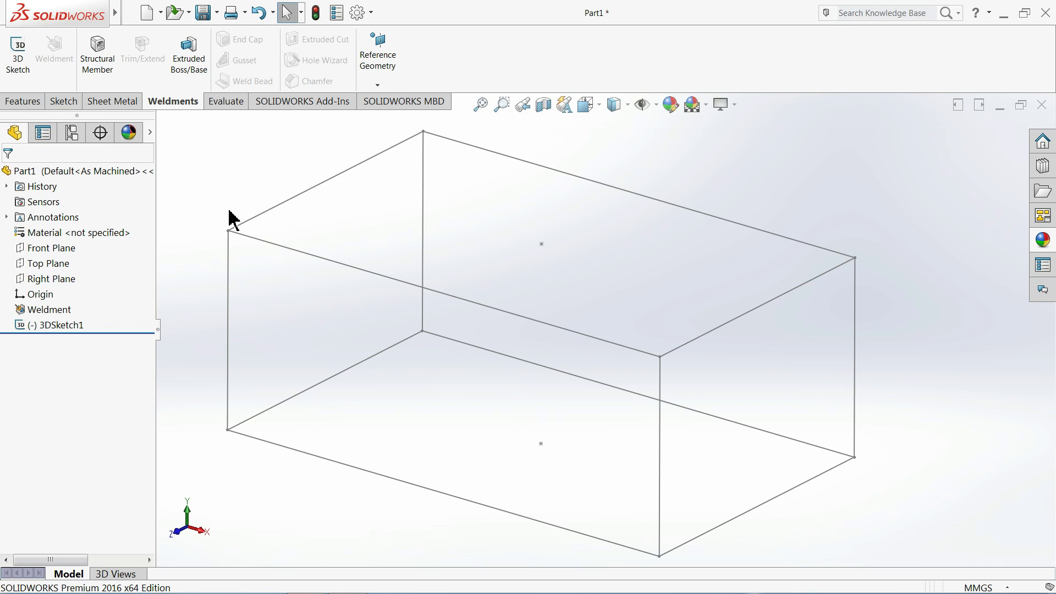
pyautogui.moveTo(229, 213); pyautogui.dragTo(230, 208, button='middle')
pyautogui.click(98, 73)
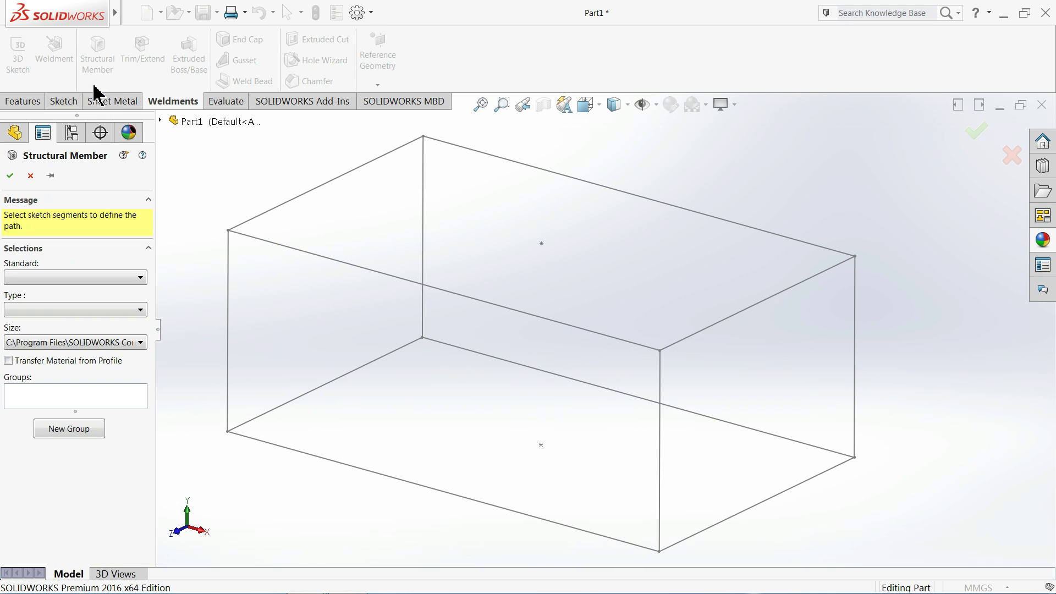
pyautogui.click(58, 278)
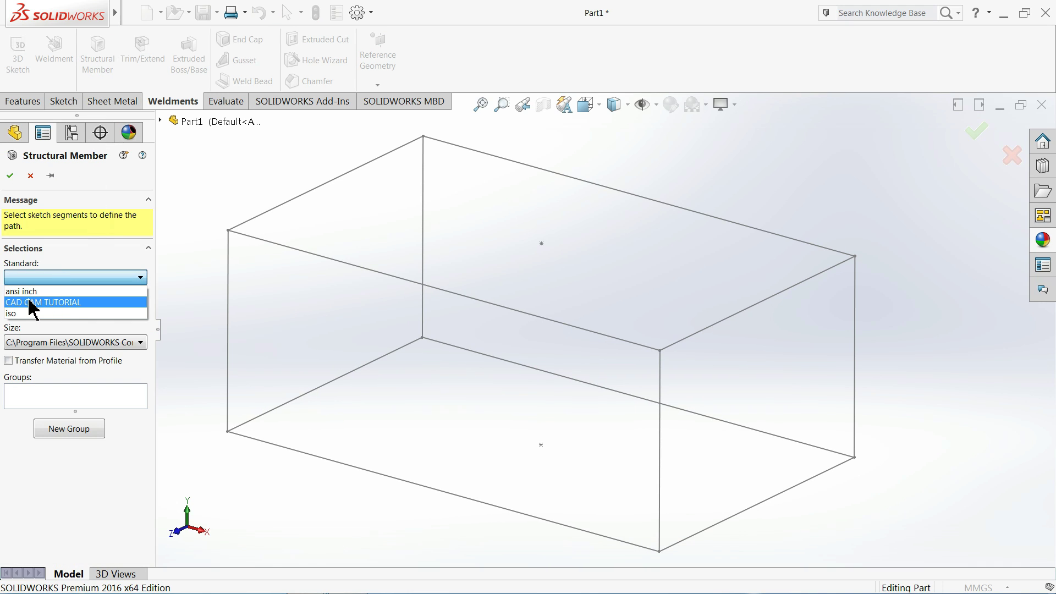
pyautogui.click(58, 302)
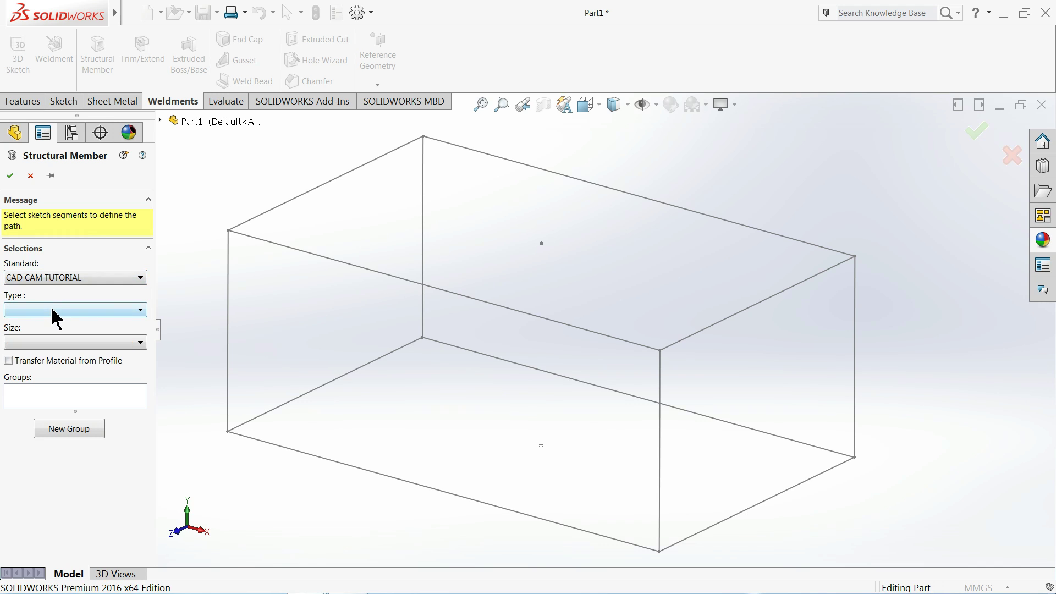
pyautogui.click(55, 311)
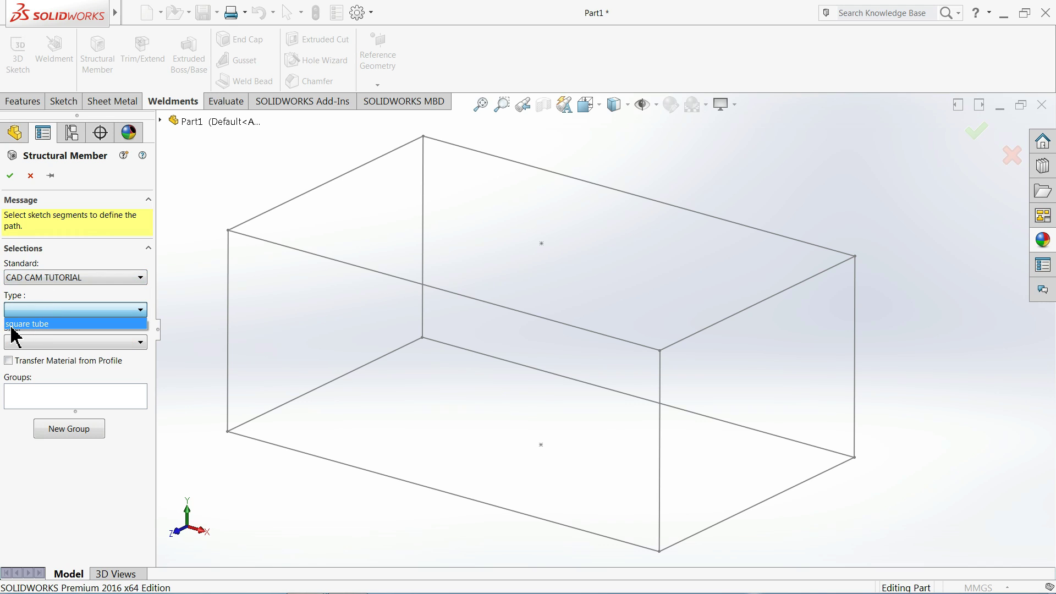
pyautogui.click(31, 325)
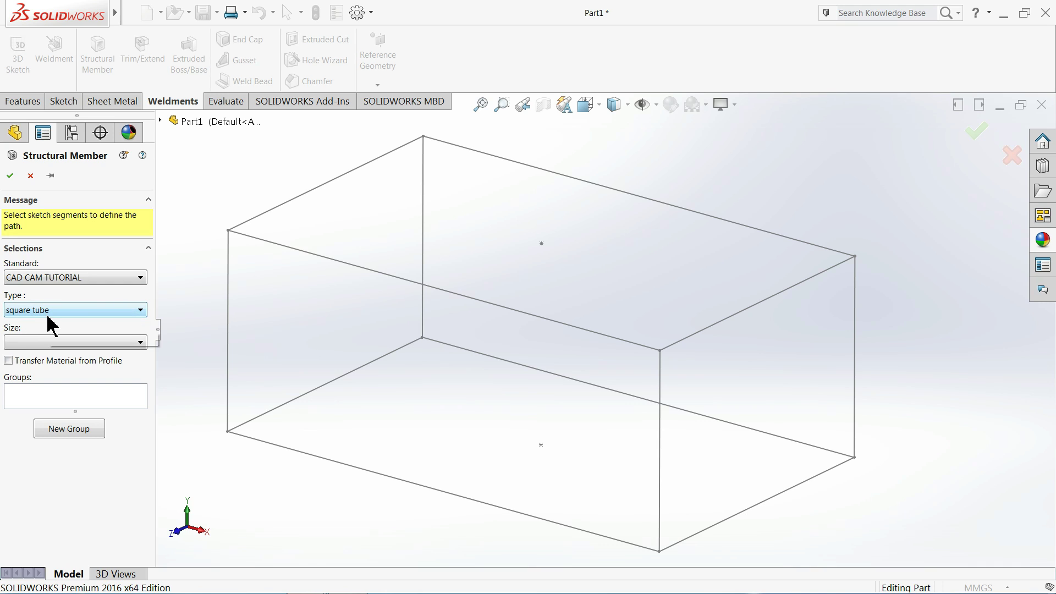
pyautogui.click(25, 343)
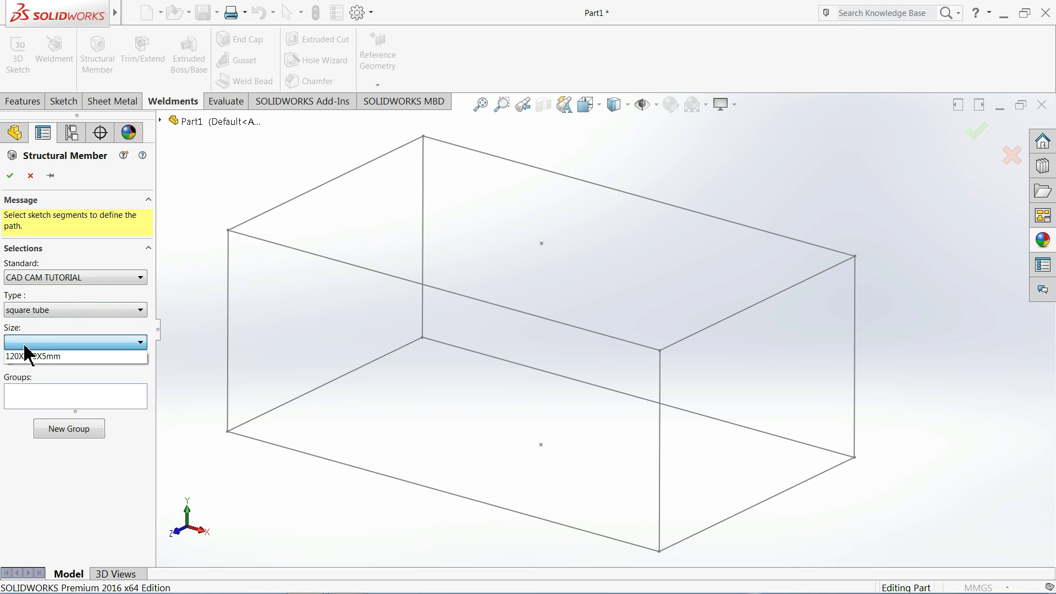
pyautogui.click(54, 357)
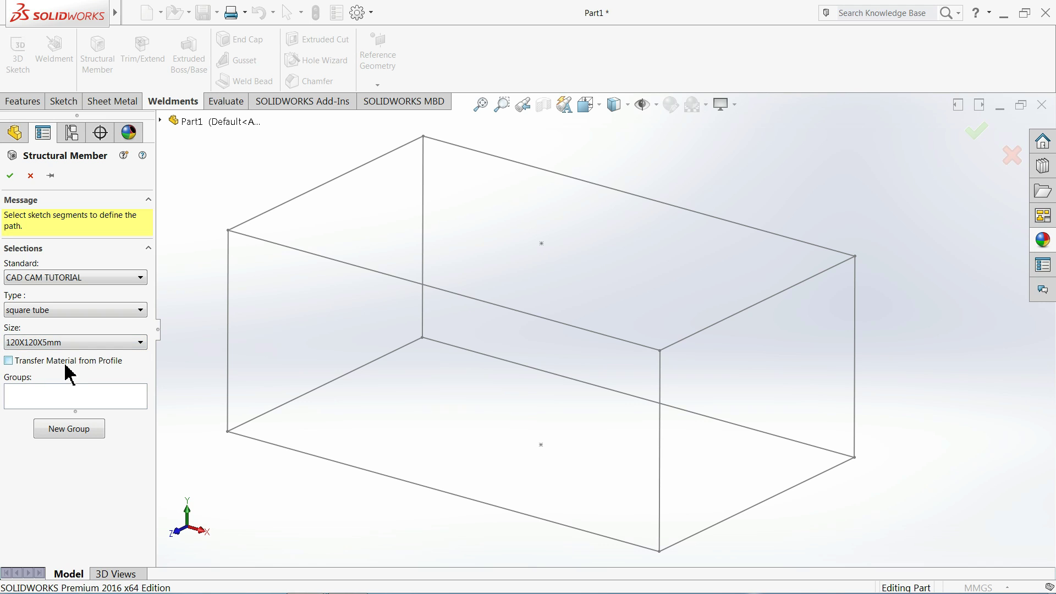
# Step: Run the tubes along the top front edge and both front vertical lines, and confirm
pyautogui.click(435, 292)
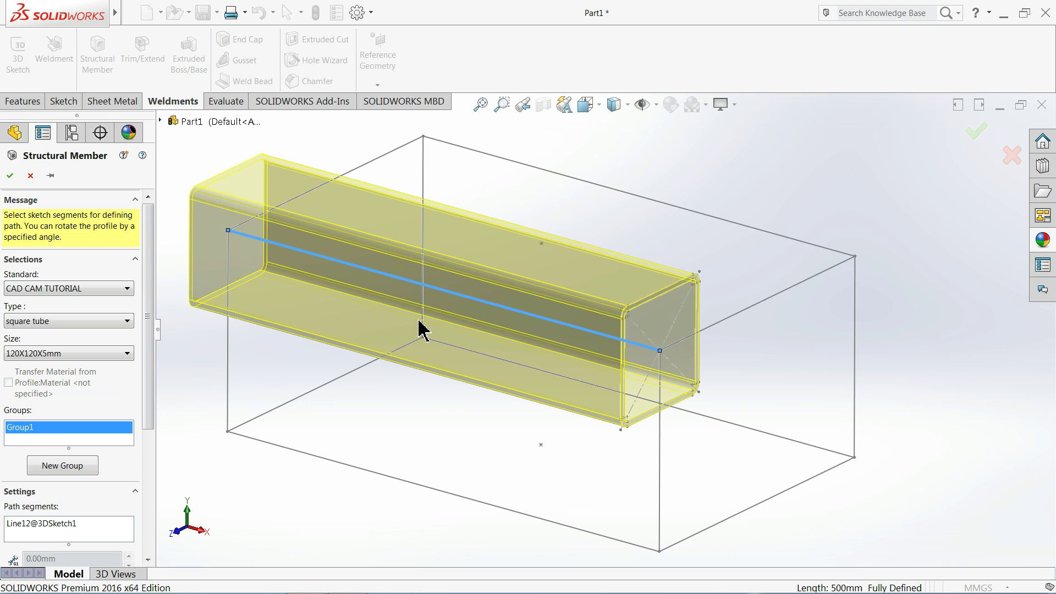
pyautogui.click(229, 364)
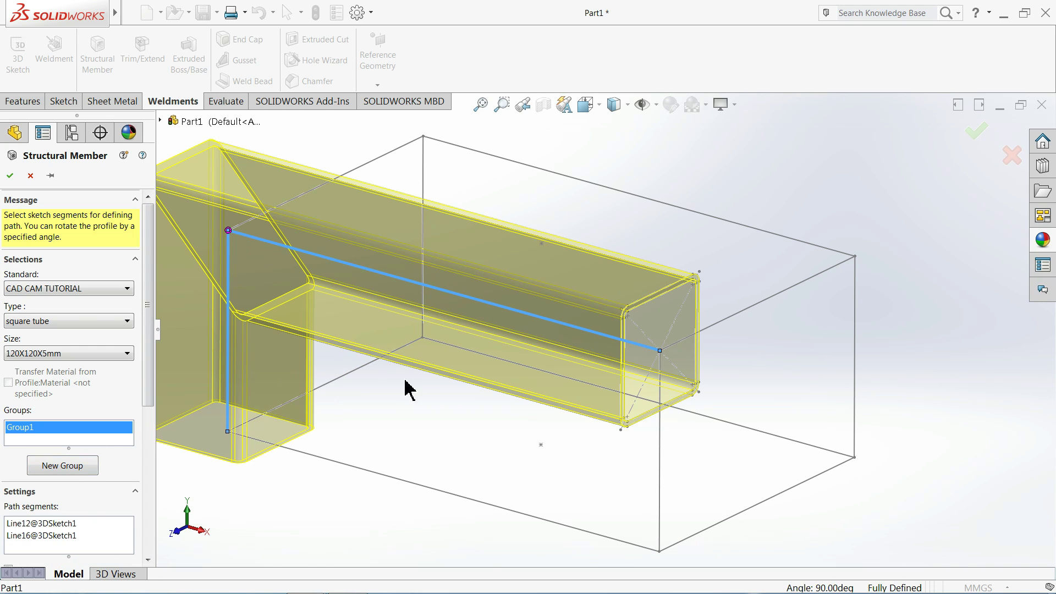
pyautogui.click(660, 465)
pyautogui.scroll(3, 429, 467)
pyautogui.moveTo(424, 462); pyautogui.dragTo(477, 423, button='middle')
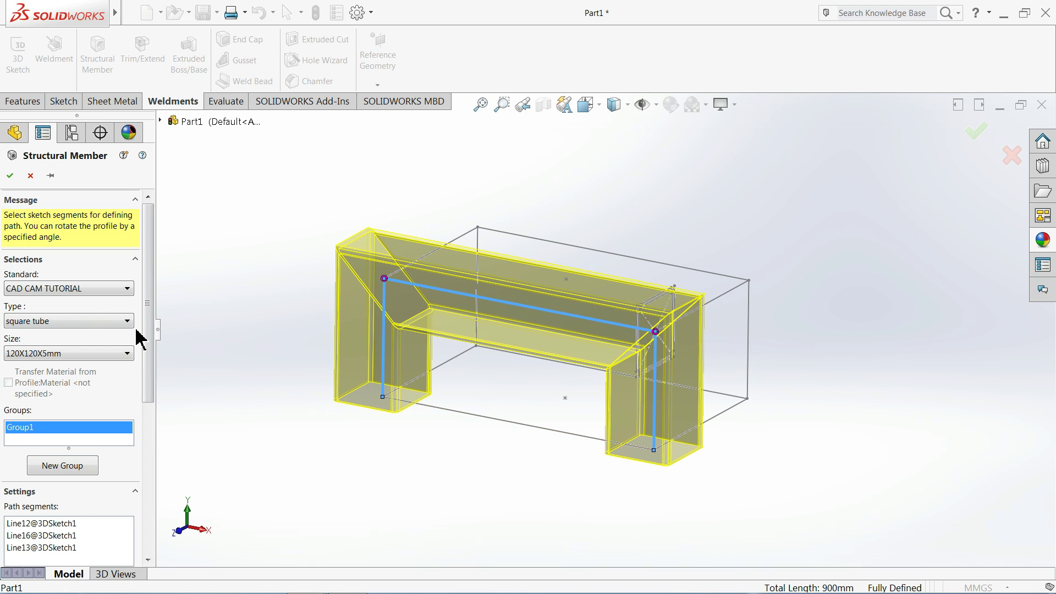
pyautogui.click(10, 175)
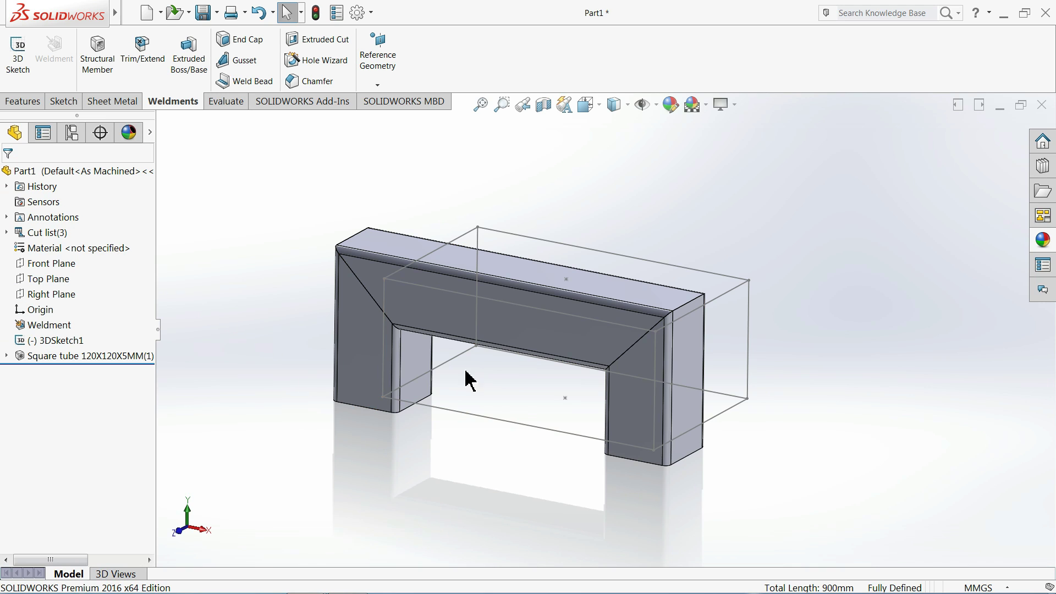
# Step: Apply the Plain White scene and orbit to inspect the square tube frame
pyautogui.click(706, 104)
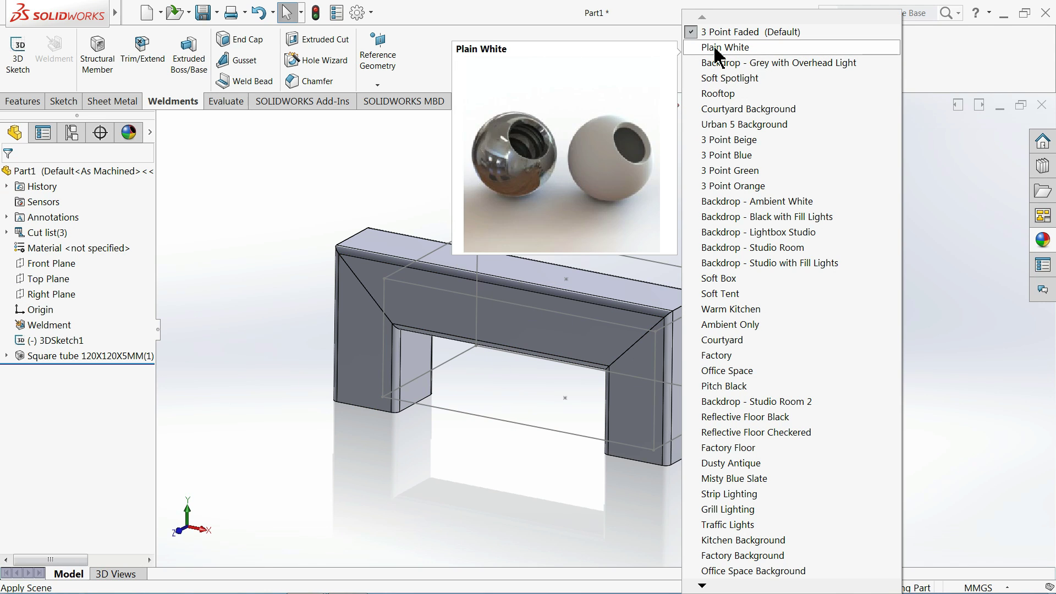
pyautogui.click(714, 45)
pyautogui.scroll(-2, 517, 332)
pyautogui.moveTo(517, 333); pyautogui.dragTo(617, 365, button='middle')
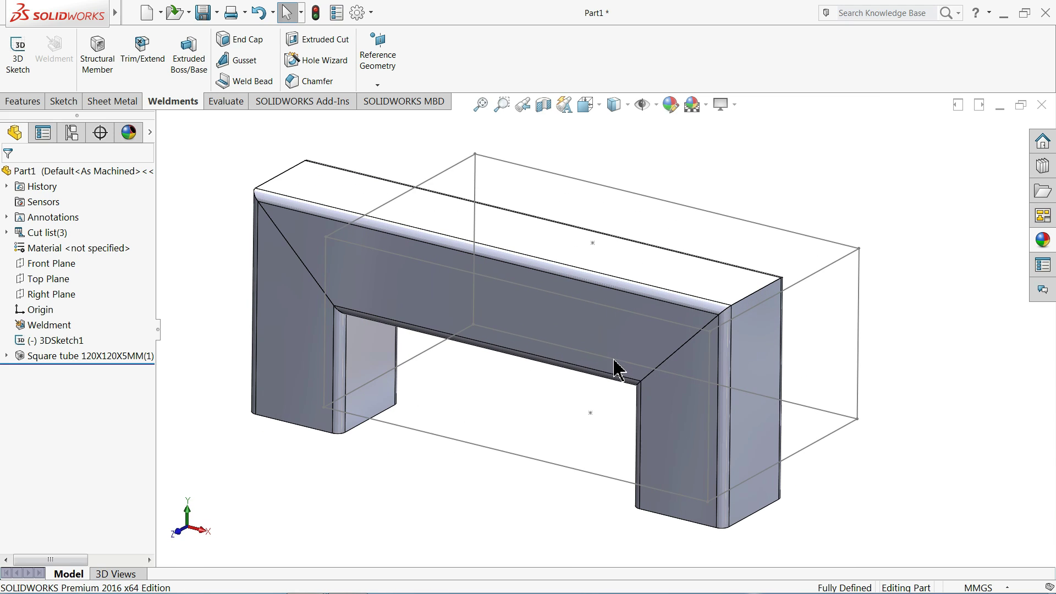
pyautogui.moveTo(523, 380); pyautogui.dragTo(523, 372, button='middle')
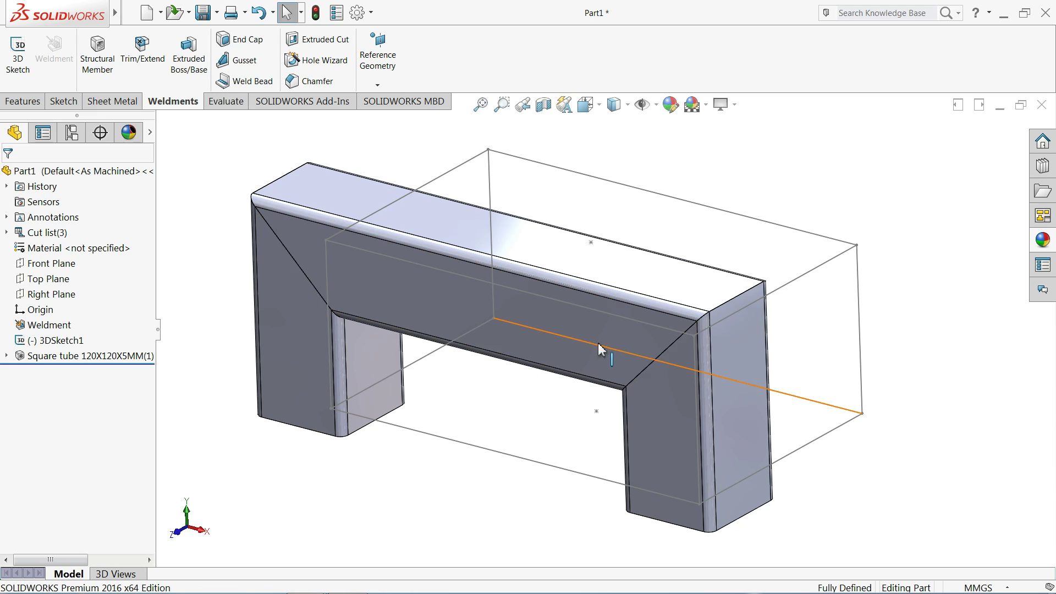
pyautogui.moveTo(532, 377); pyautogui.dragTo(537, 376, button='middle')
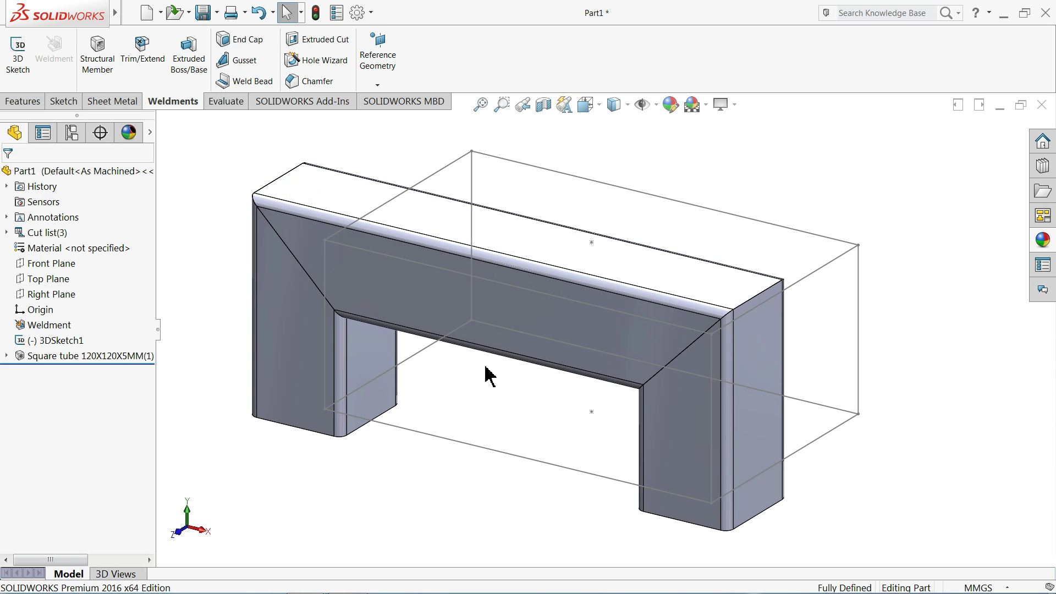